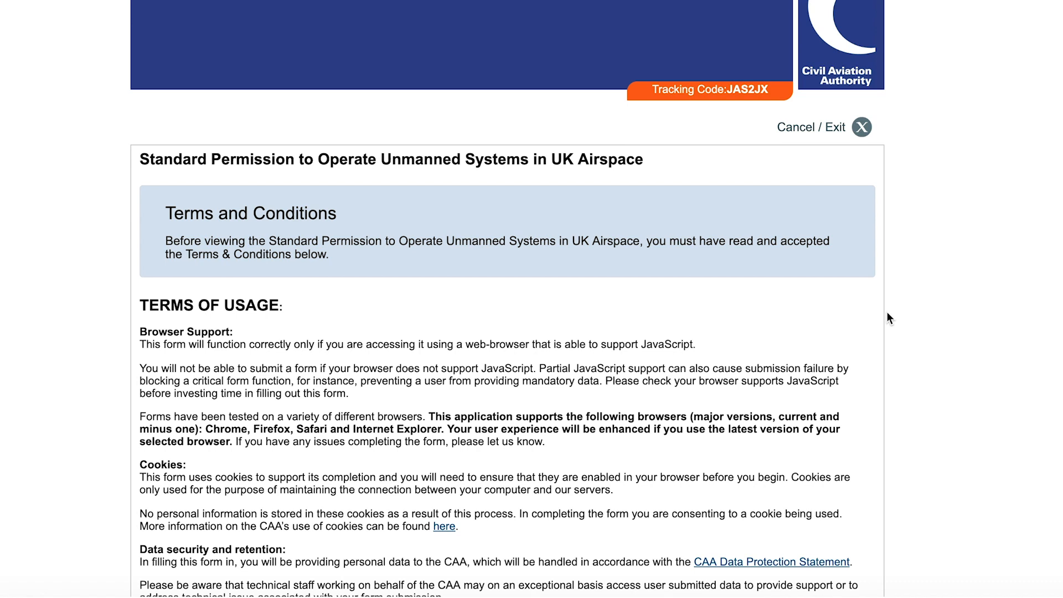
scroll(887, 317, down, 3)
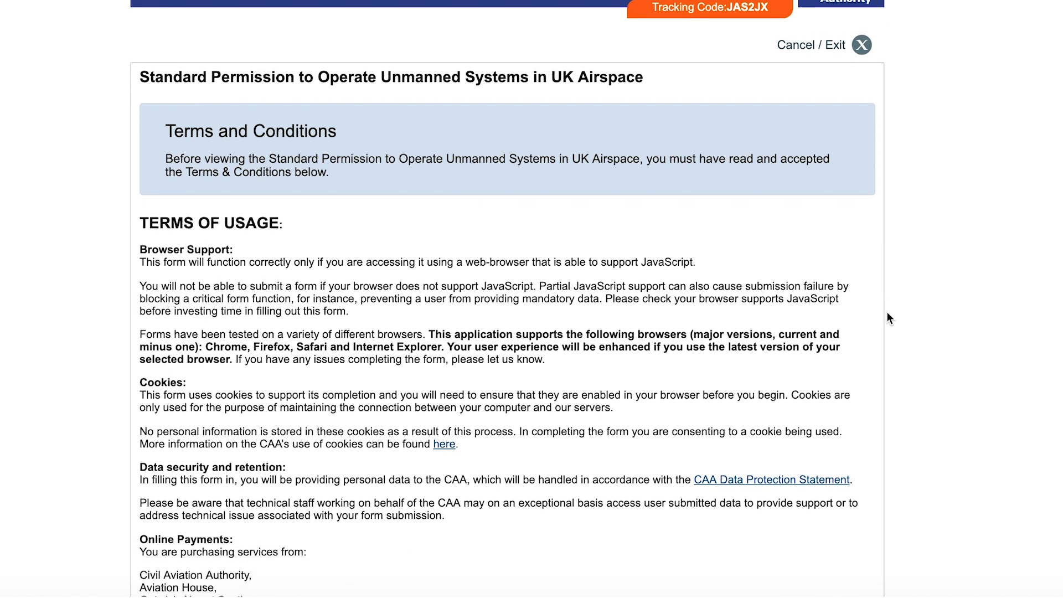
scroll(887, 314, down, 3)
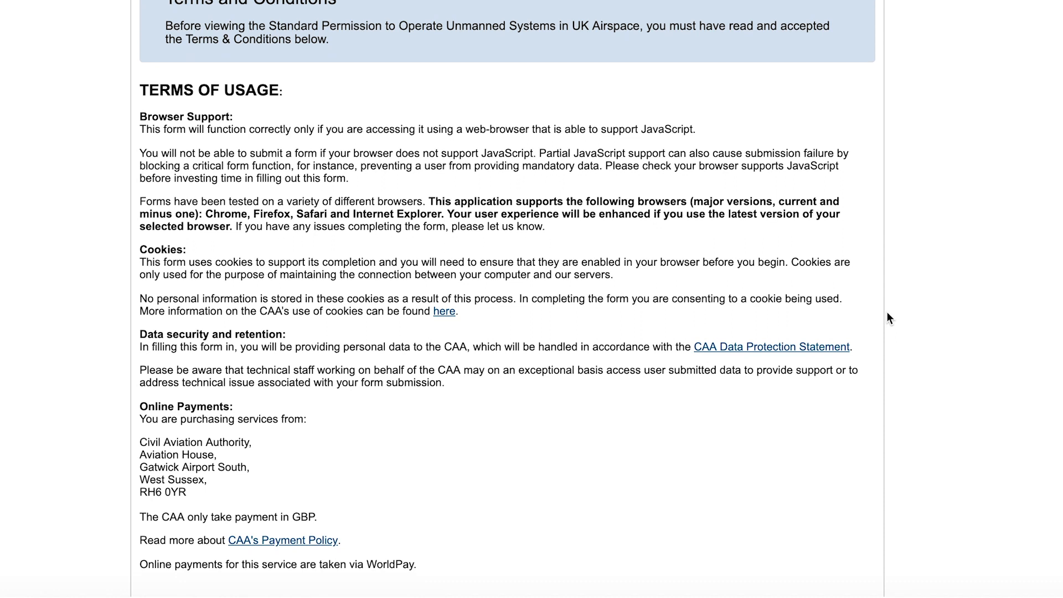
scroll(887, 317, up, 1)
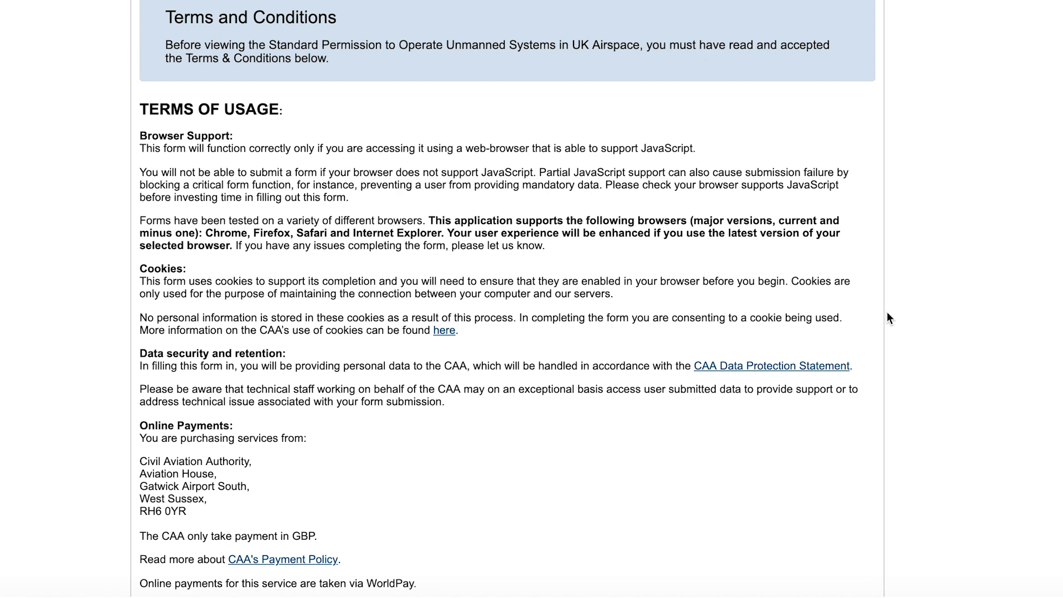
scroll(887, 318, down, 2)
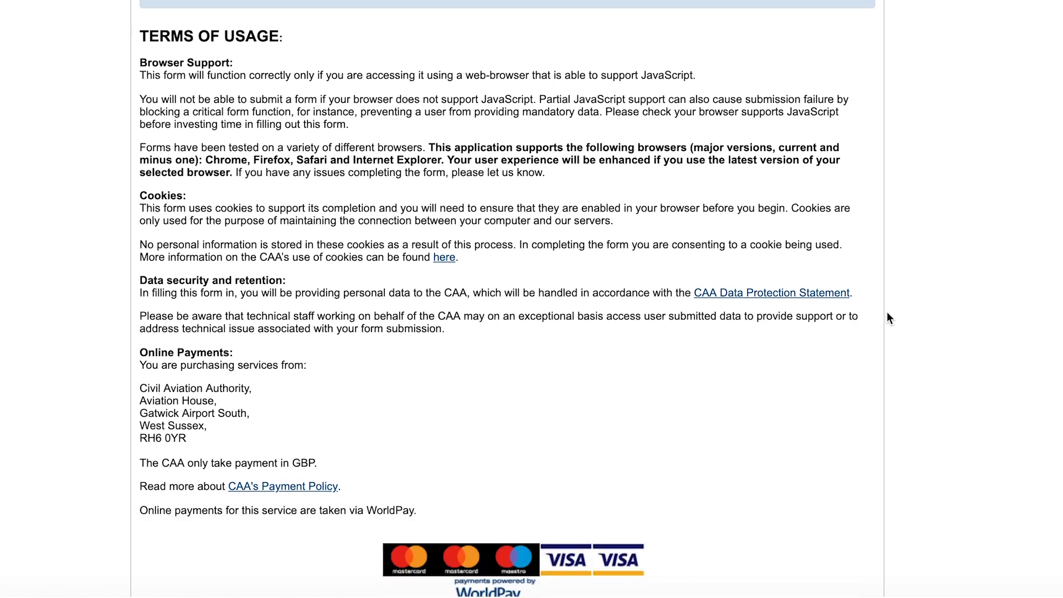
scroll(887, 312, down, 6)
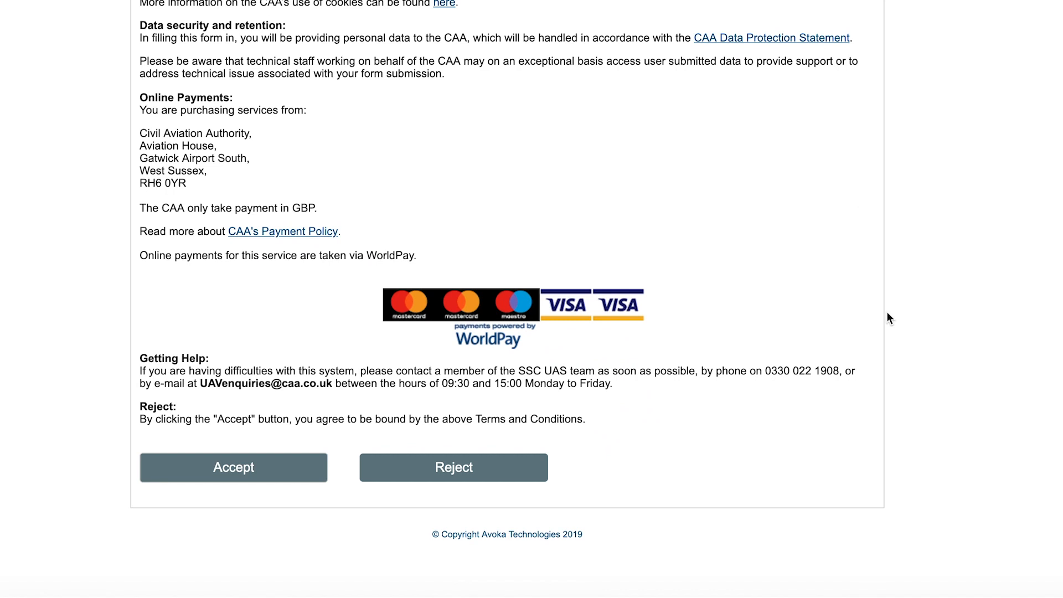
click(277, 479)
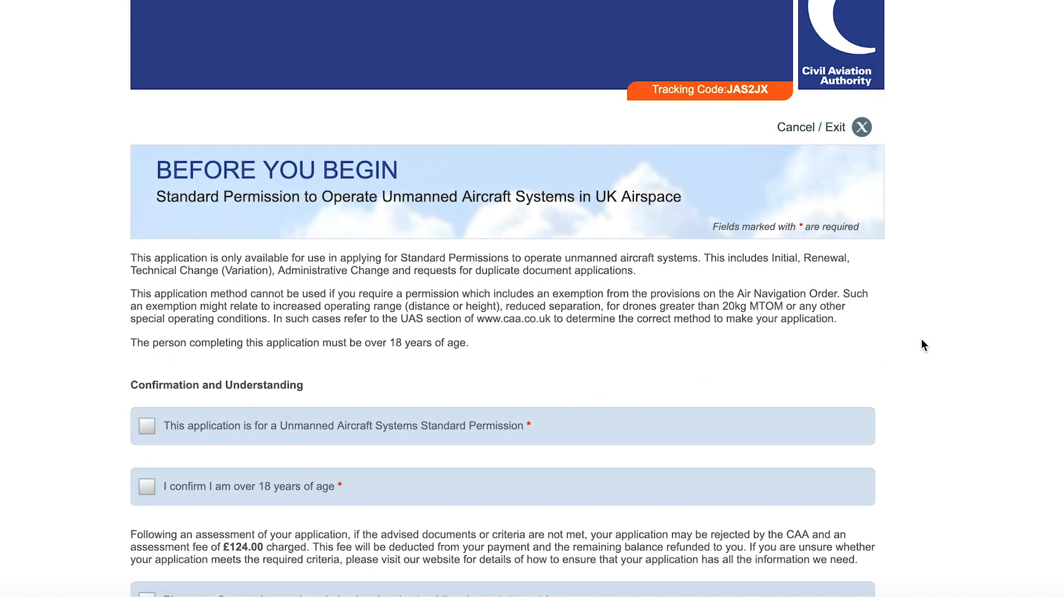
Tick the Standard Permission, over-18 and £124.00 assessment fee confirmations, then continue to Applicant Details.
scroll(922, 339, down, 3)
scroll(921, 345, down, 1)
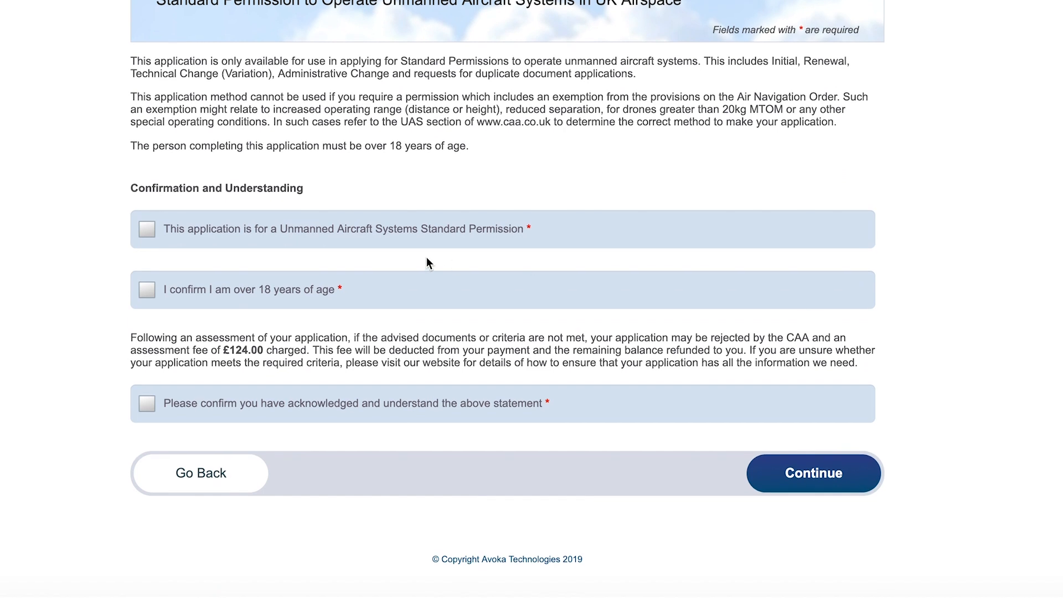
click(186, 239)
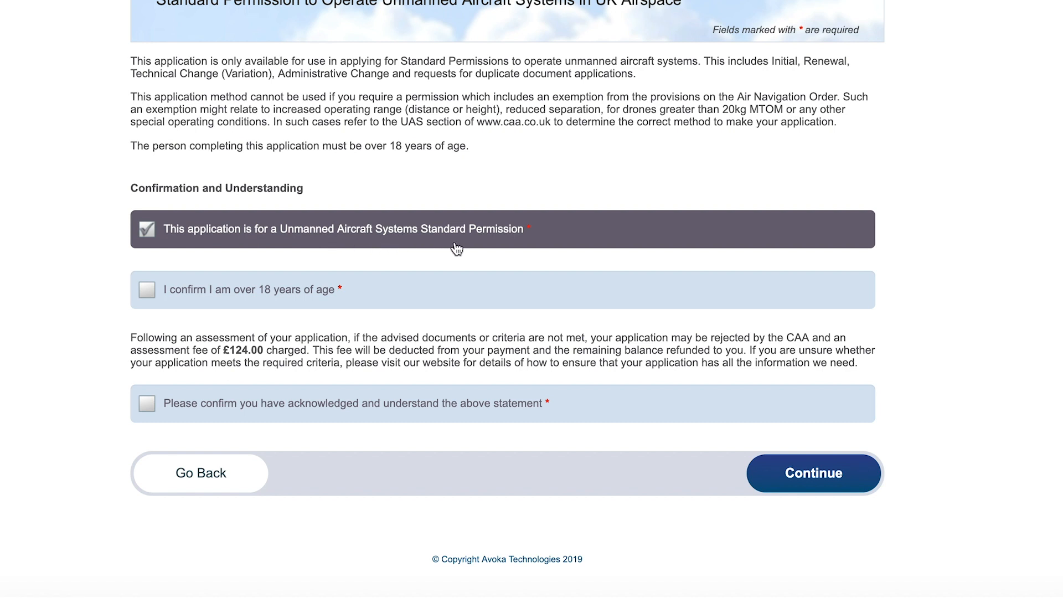
click(226, 298)
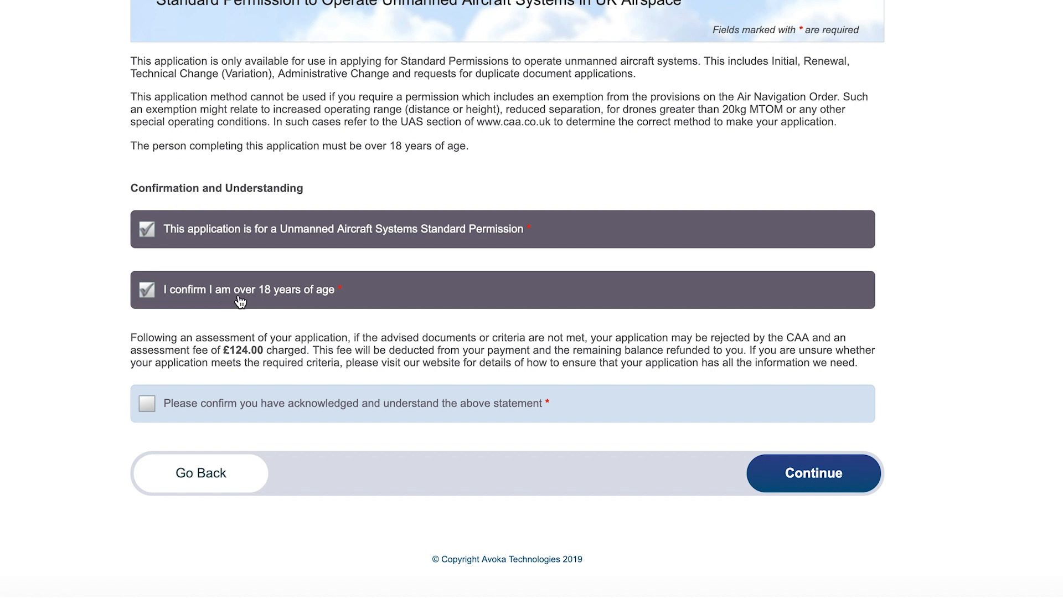
click(258, 417)
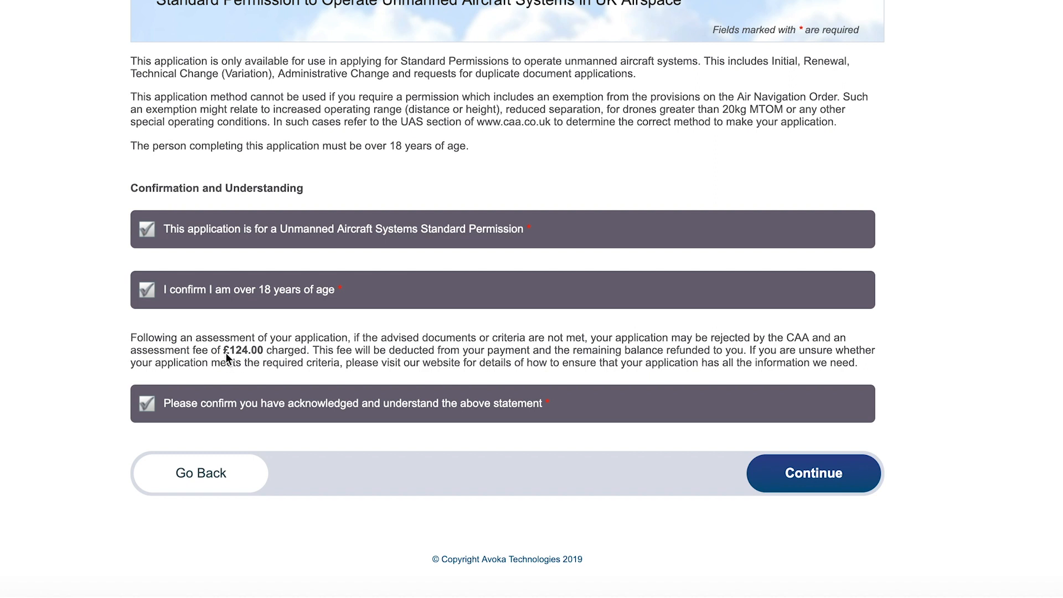
click(820, 474)
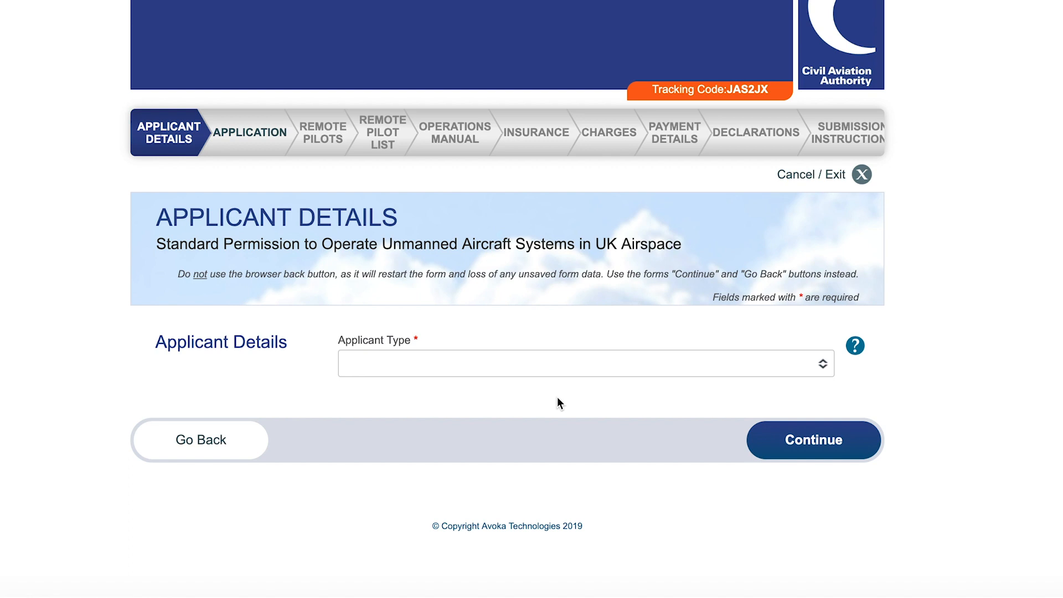
Set Applicant Type to Limited Company with company name 'Martek Drones Ltd t/a Coptrz'.
click(452, 357)
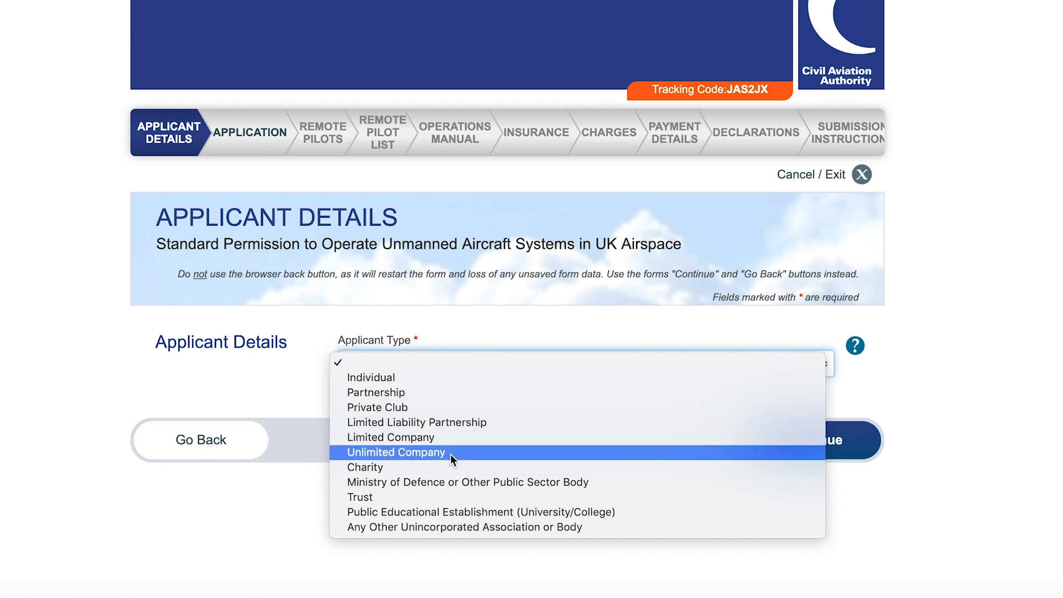
click(414, 437)
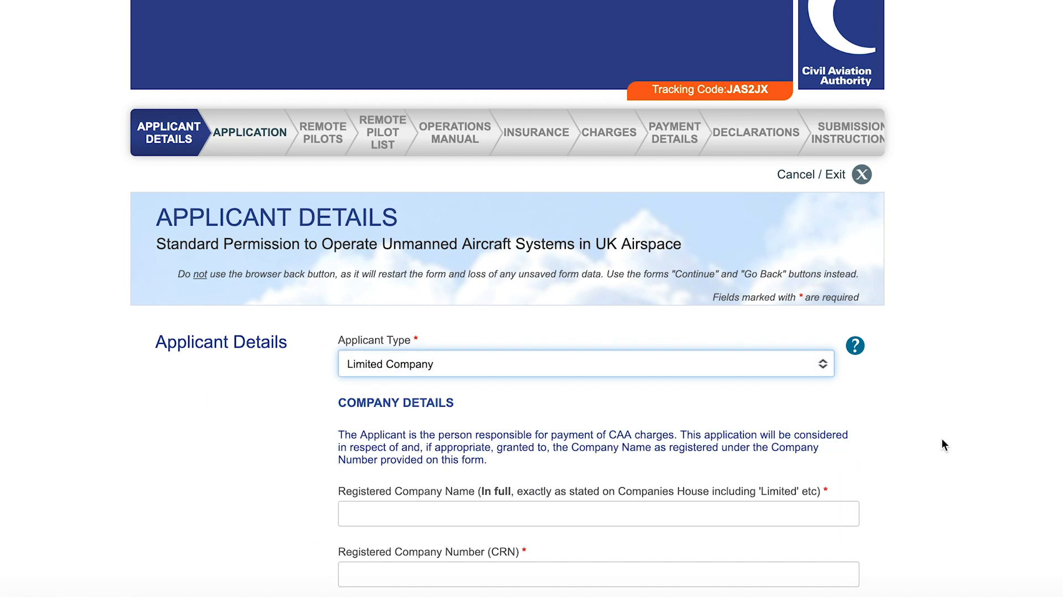
scroll(953, 440, down, 5)
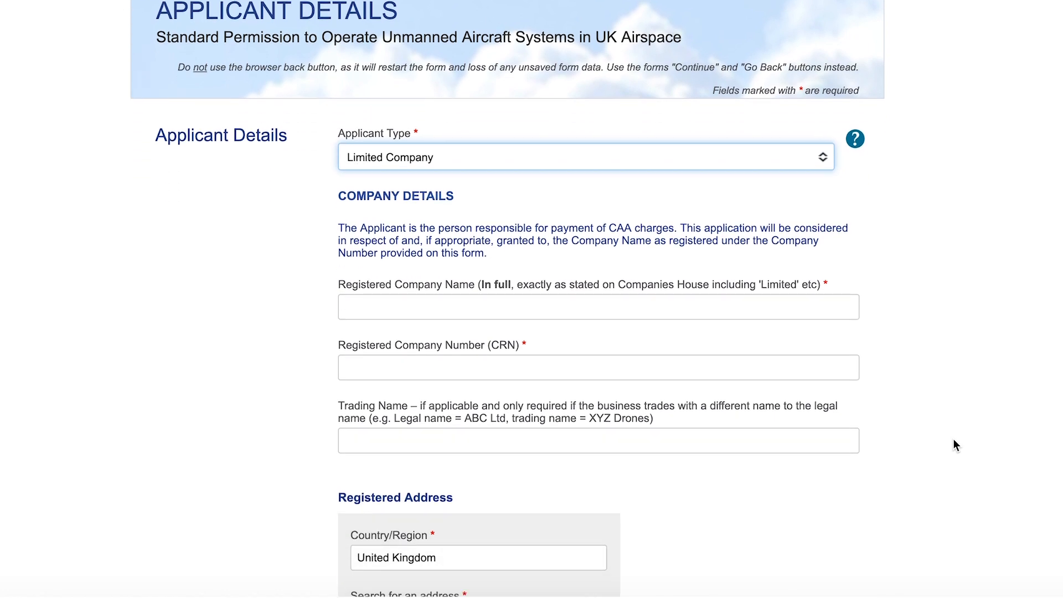
click(533, 193)
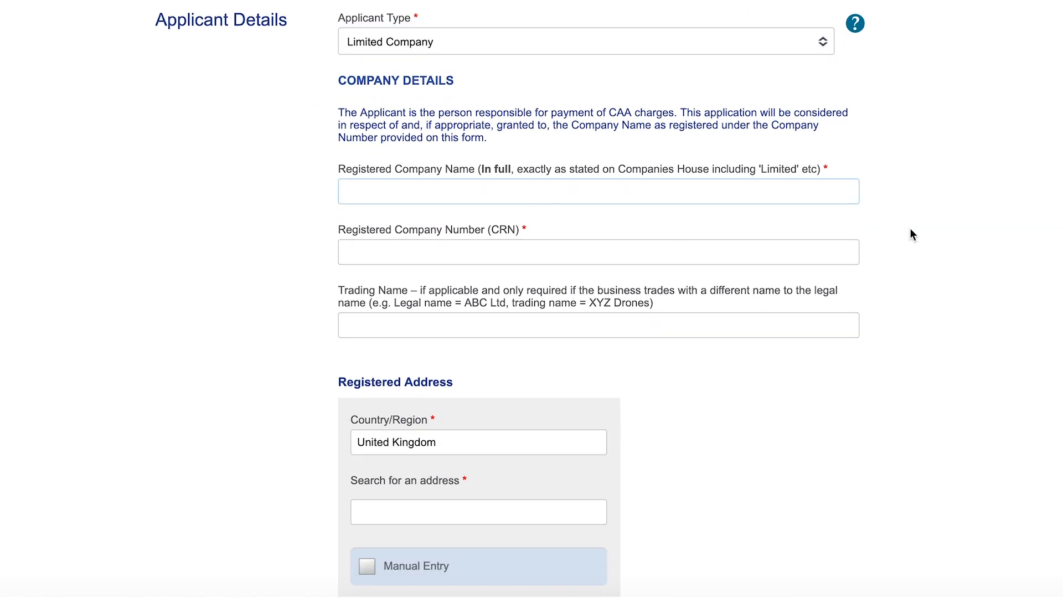
scroll(943, 255, down, 1)
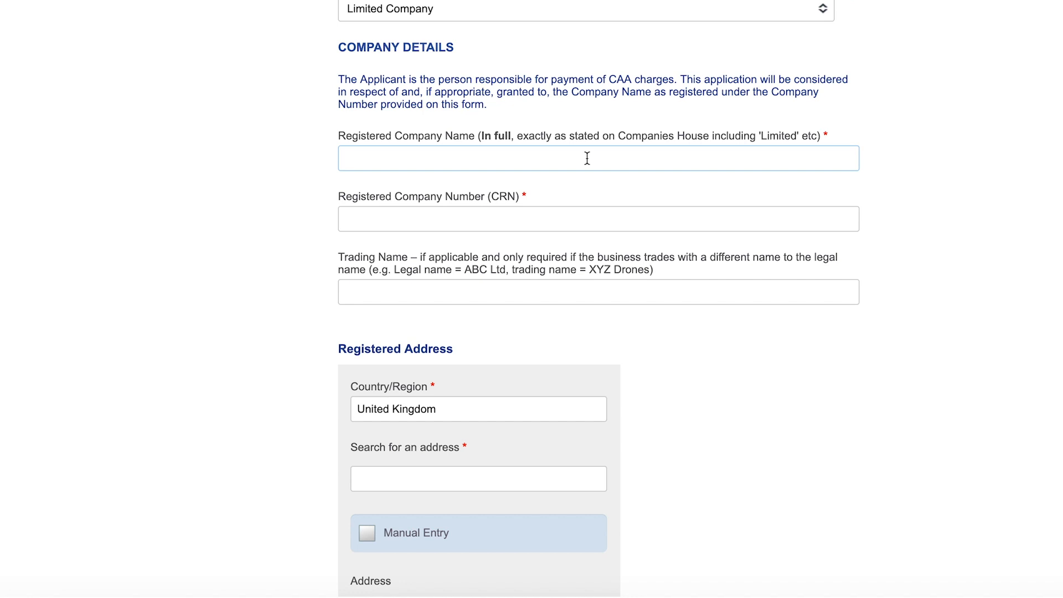
text(Martek Drones Ltd t/a Coptrz)
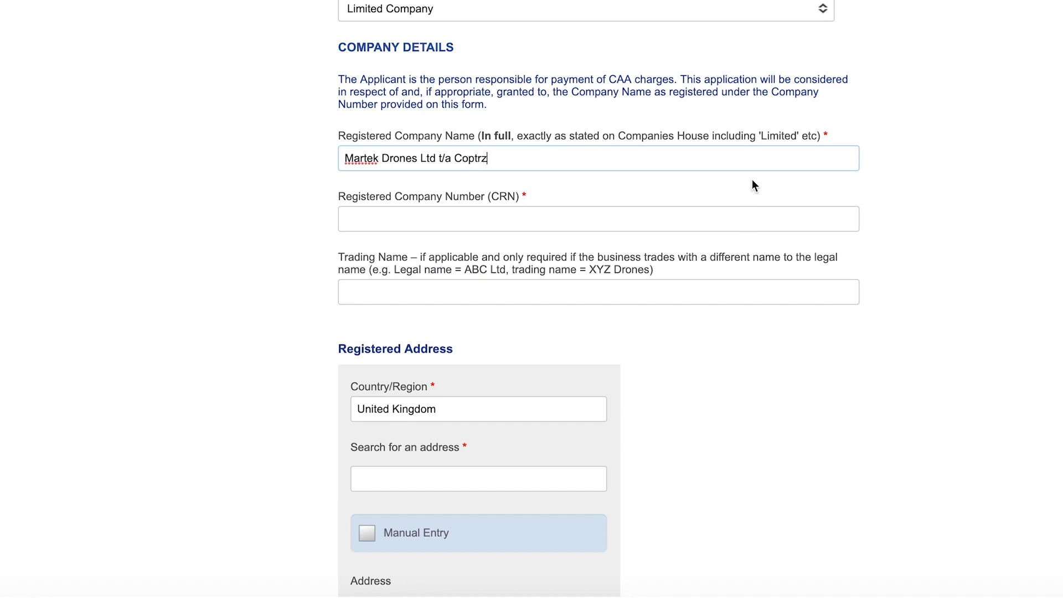
Enter the registered company number and the trading name 'Coptrz'.
scroll(753, 182, down, 1)
click(641, 166)
text(10048724)
scroll(961, 242, down, 2)
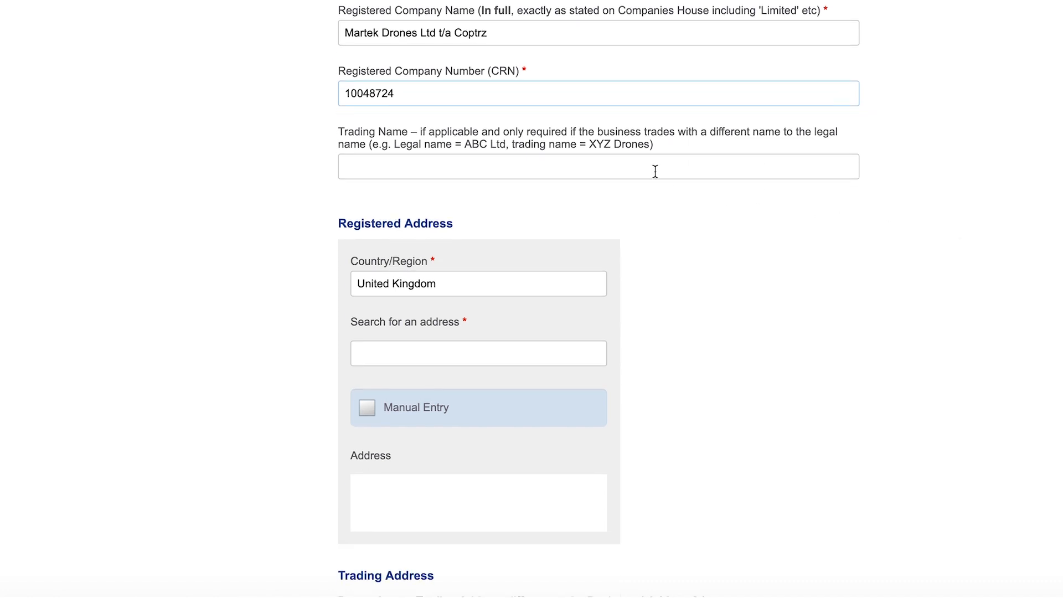
text(Coptrz)
scroll(739, 143, down, 5)
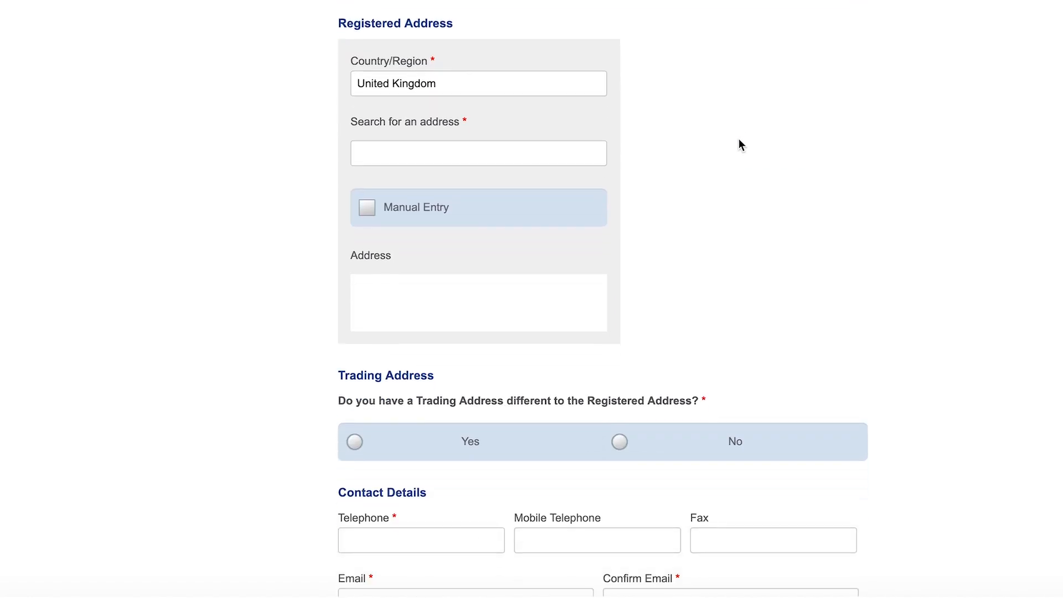
click(456, 145)
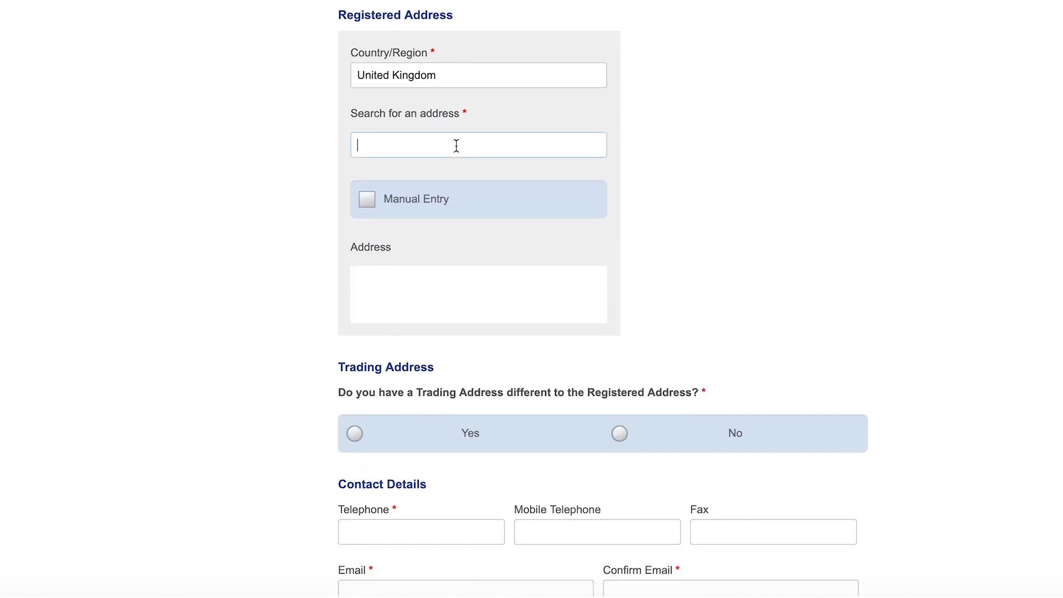
Switch the registered address to manual entry and fill in the street lines, town and postcode.
scroll(613, 143, down, 1)
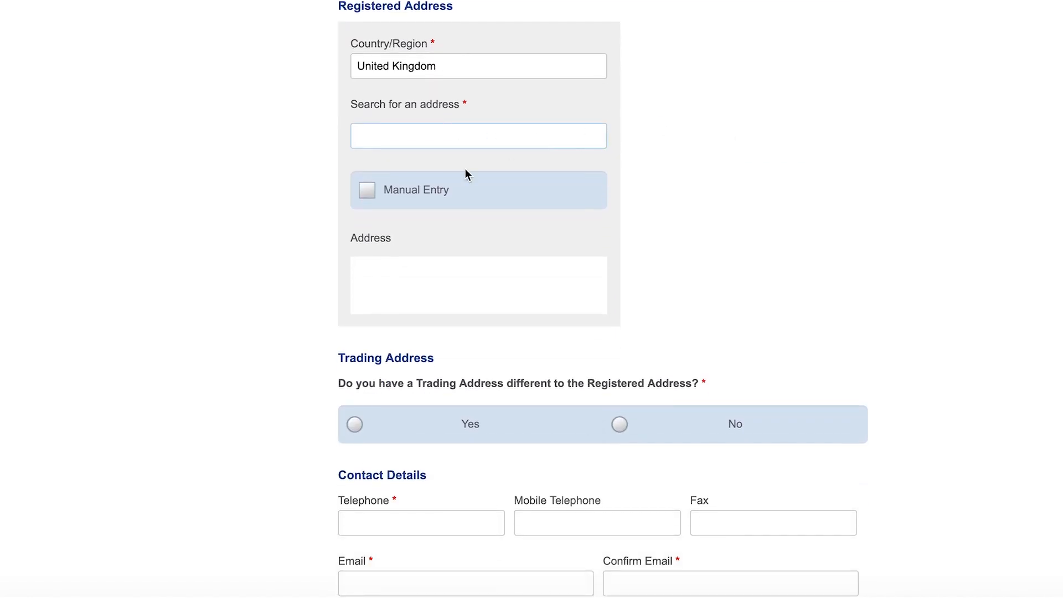
click(370, 192)
click(502, 187)
text(Cop)
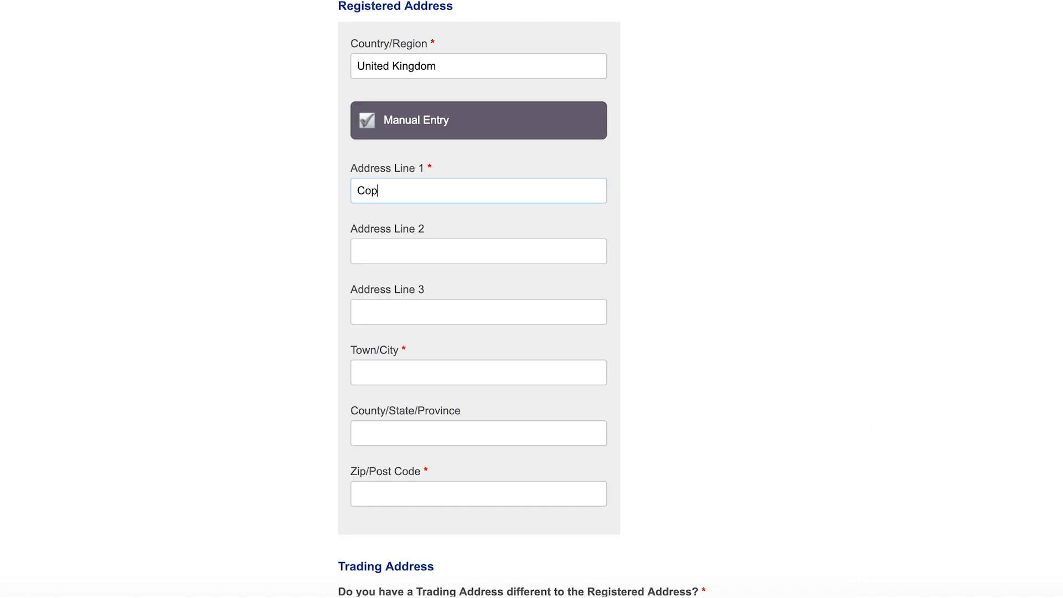
text(trz1st Floor Phoenix House )
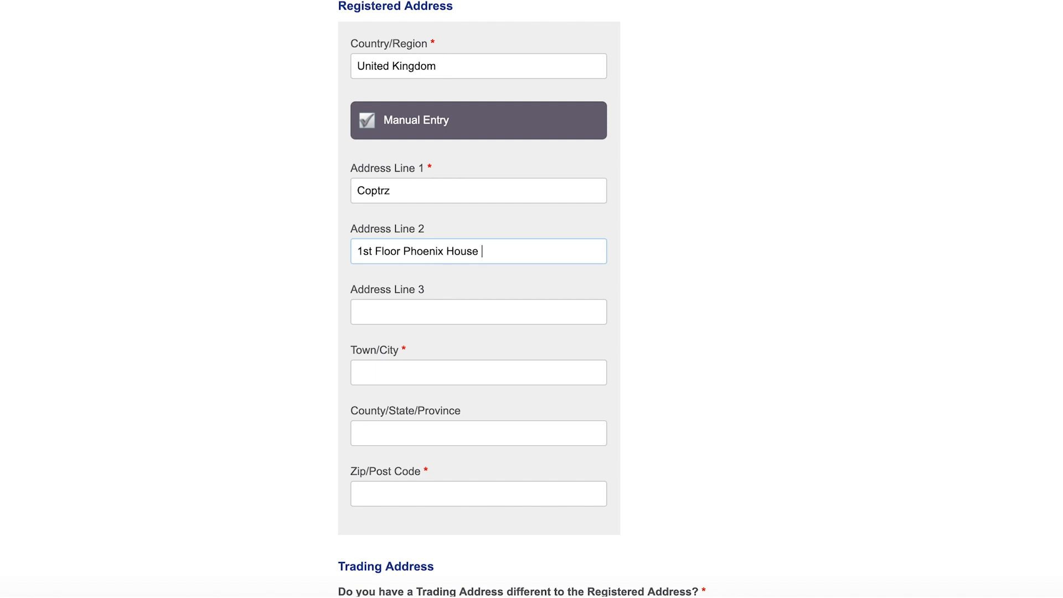
text(3 South Parade)
key(Tab)
text(Leeds)
key(Tab)
key(Tab)
text(LS1 5)
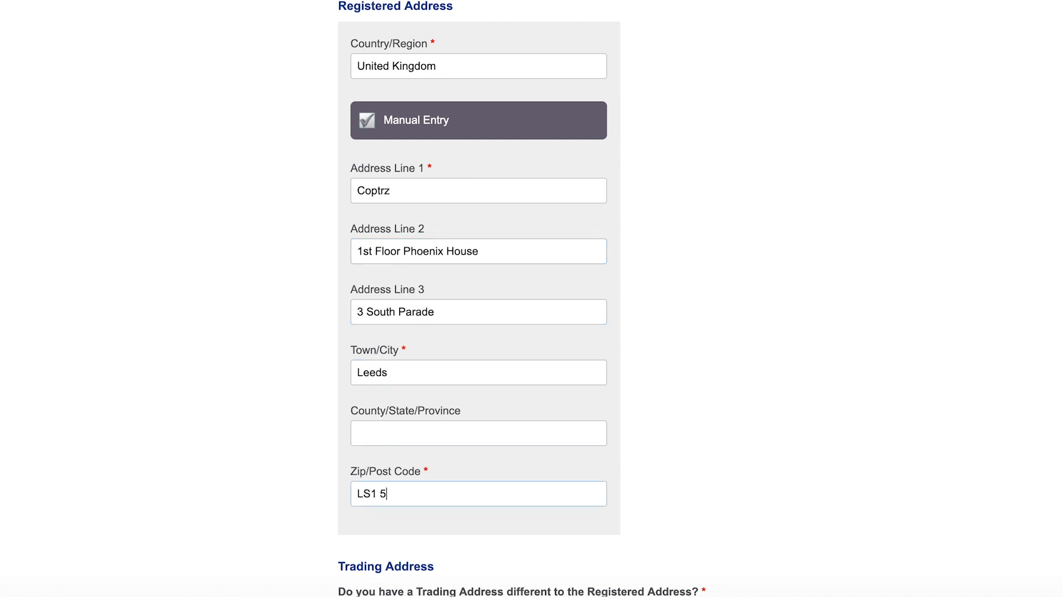
text(QX)
scroll(651, 219, down, 3)
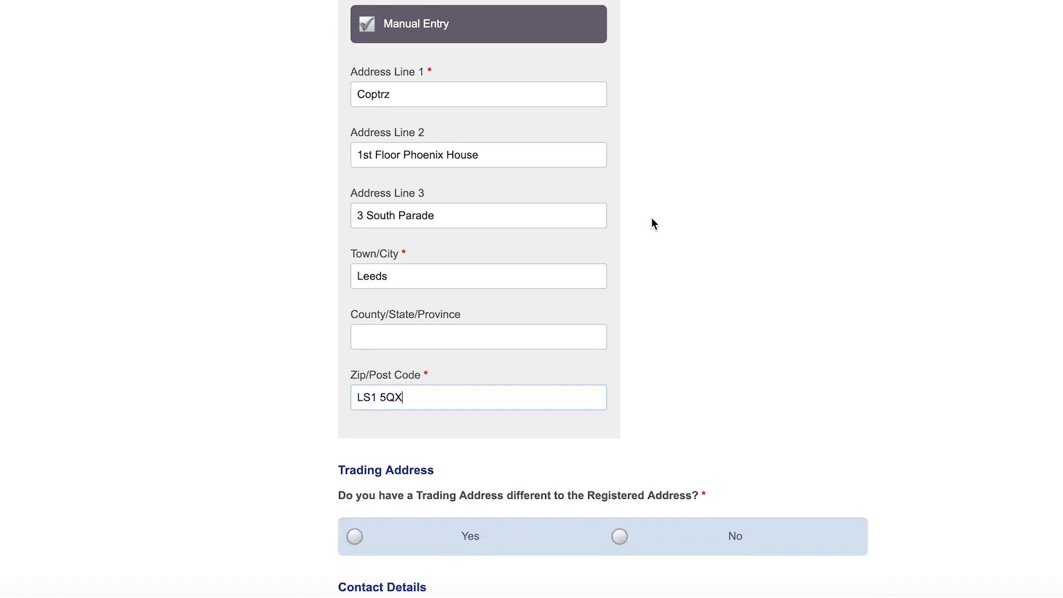
scroll(652, 224, down, 4)
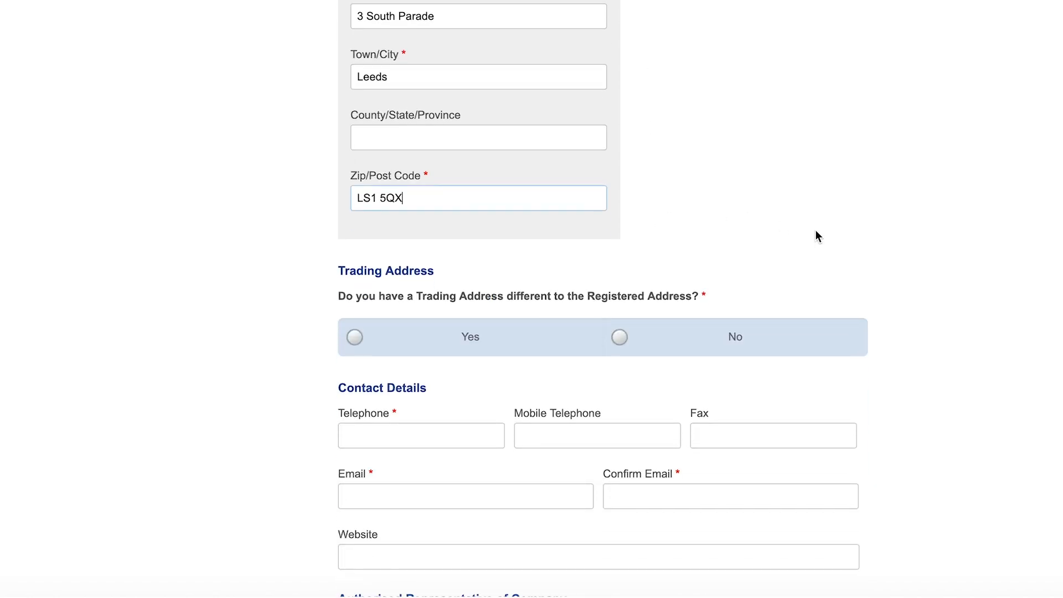
scroll(816, 236, down, 2)
scroll(816, 233, down, 2)
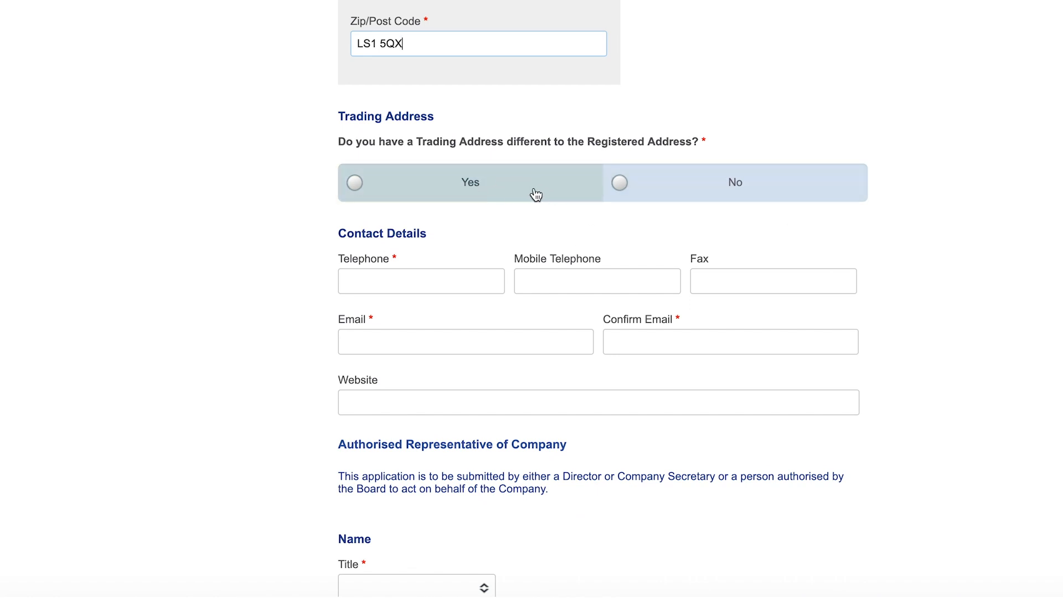
State there is no separate trading address and enter the company telephone number.
click(653, 182)
scroll(828, 237, down, 3)
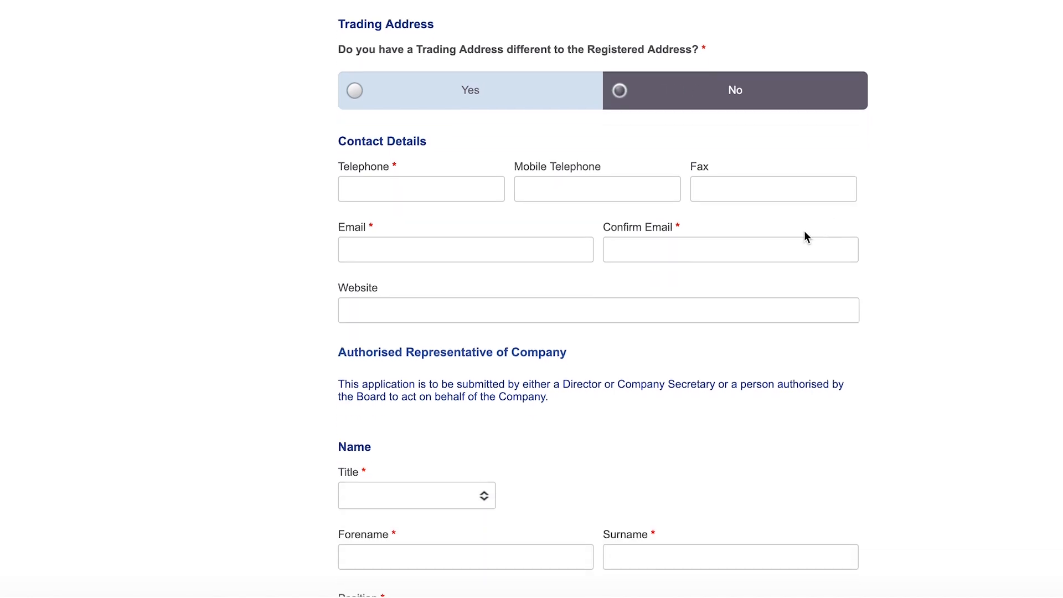
click(475, 195)
scroll(829, 188, down, 2)
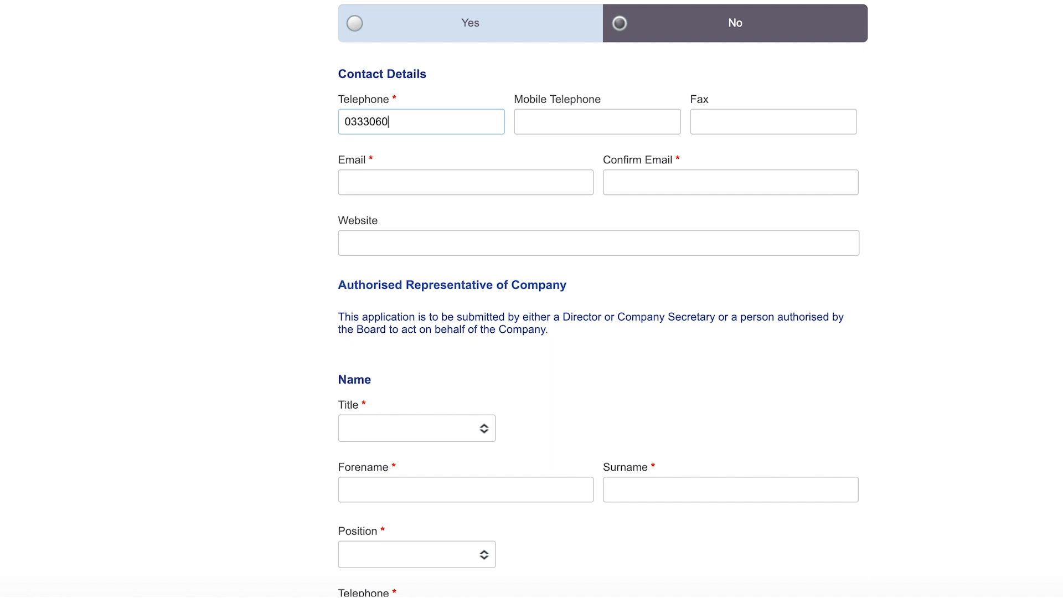
scroll(953, 233, down, 2)
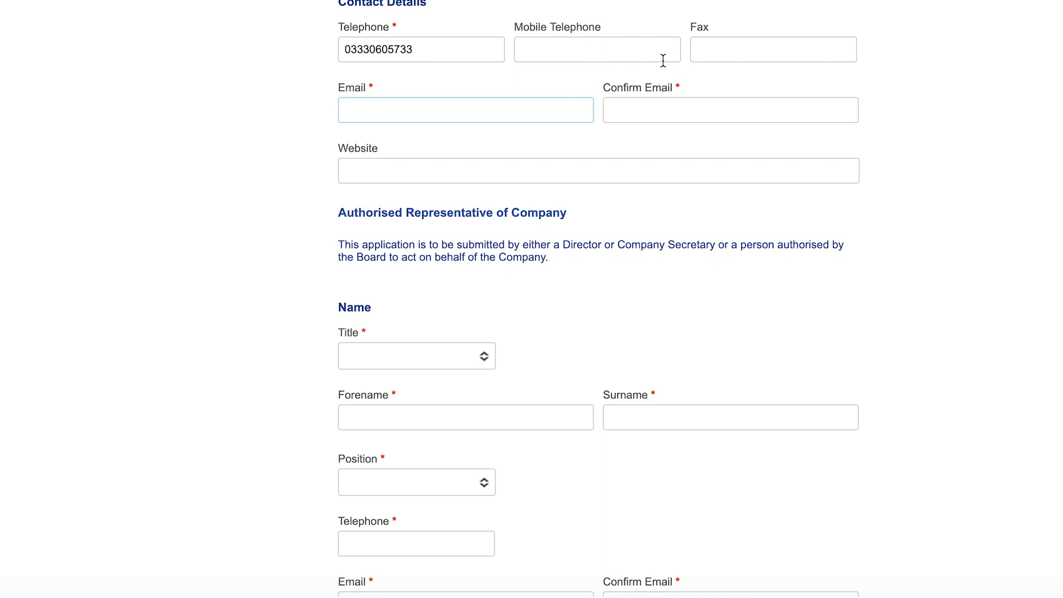
key(Tab)
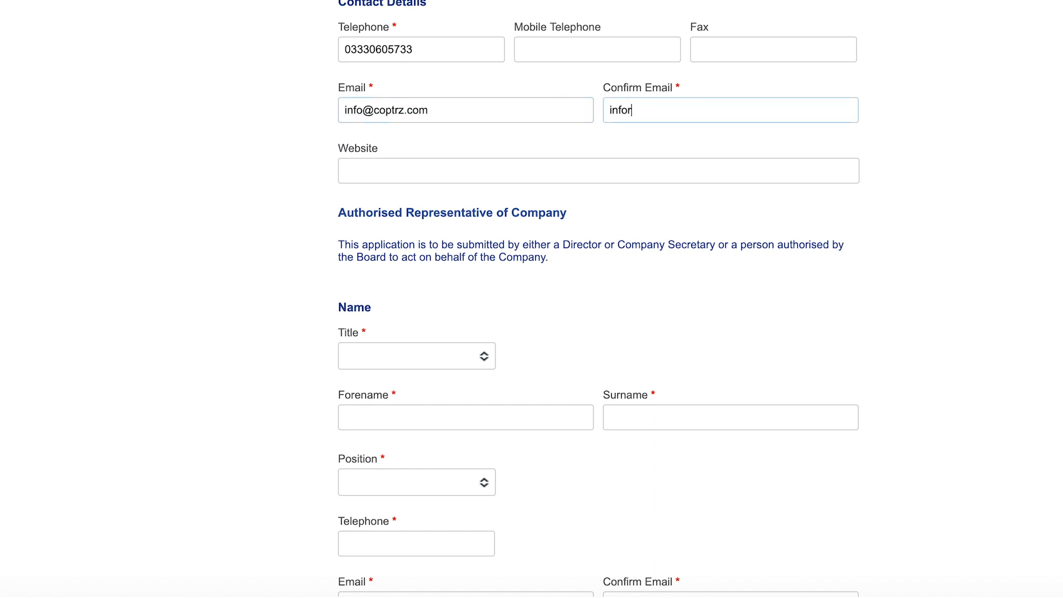
click(633, 110)
key(BackSpace)
scroll(935, 167, down, 1)
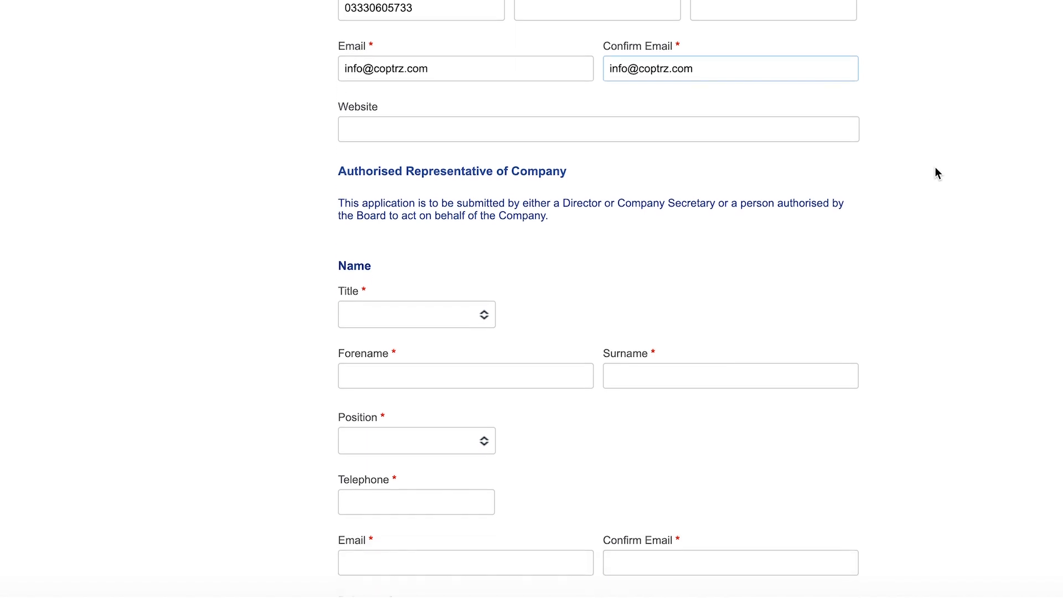
click(660, 130)
text(www.coptrz.com)
Set the representative's title to Ms and enter their forename and surname.
scroll(933, 207, down, 1)
scroll(933, 203, down, 3)
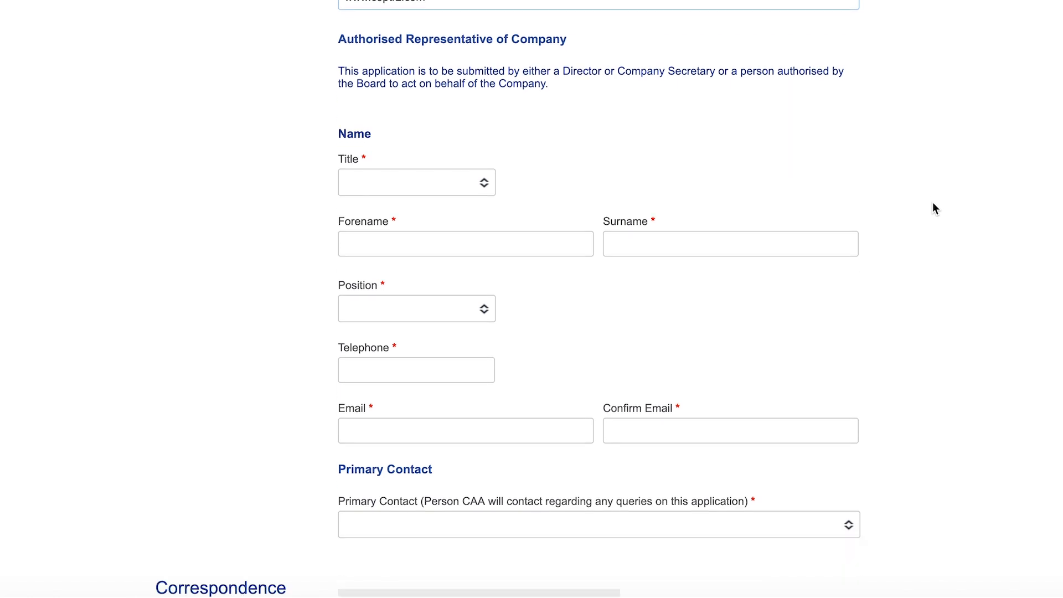
scroll(935, 208, down, 1)
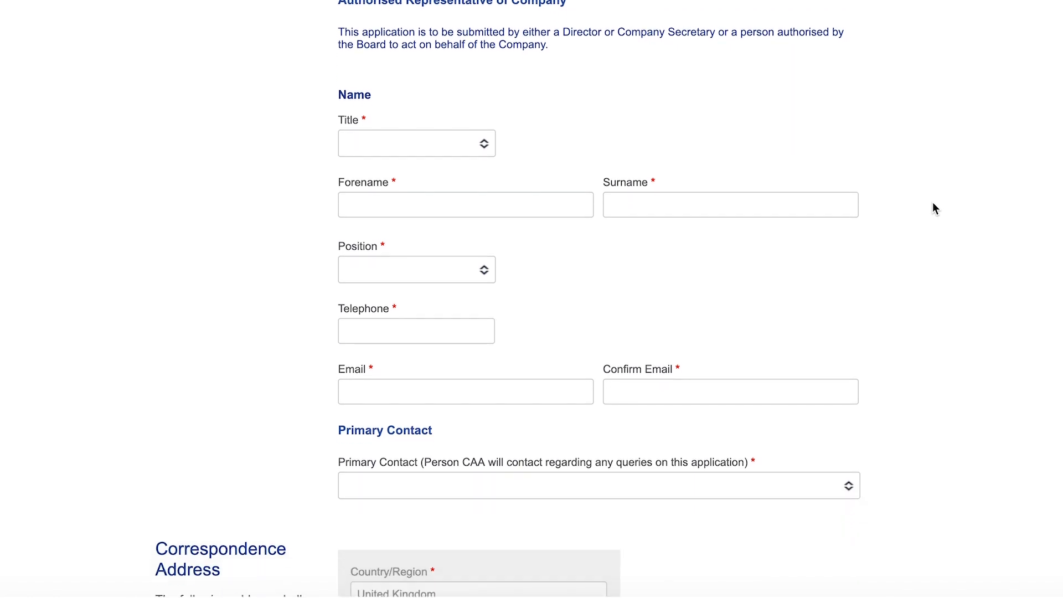
scroll(933, 209, down, 1)
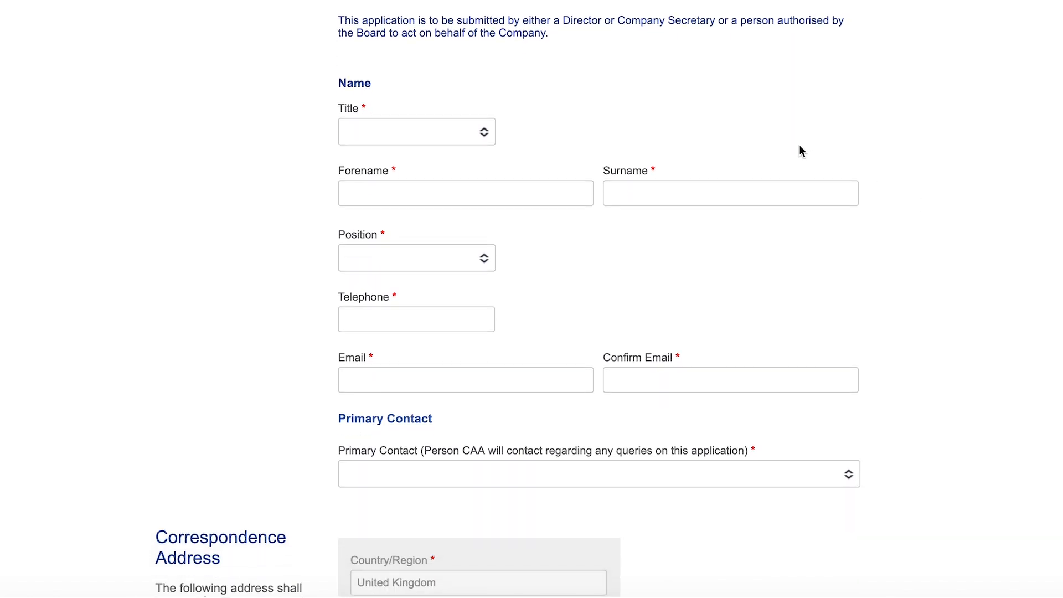
scroll(800, 150, up, 1)
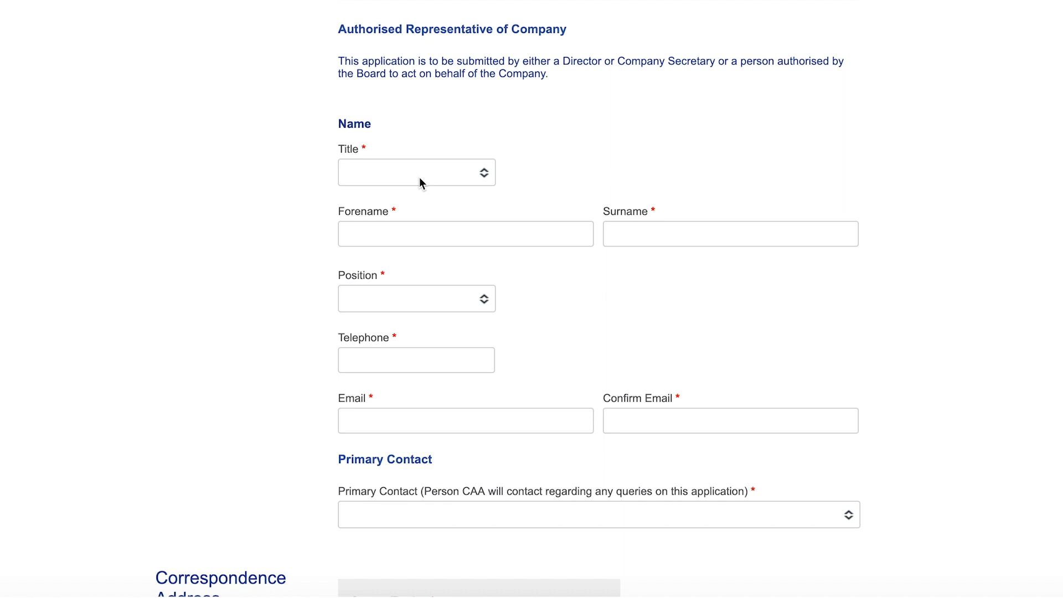
click(394, 177)
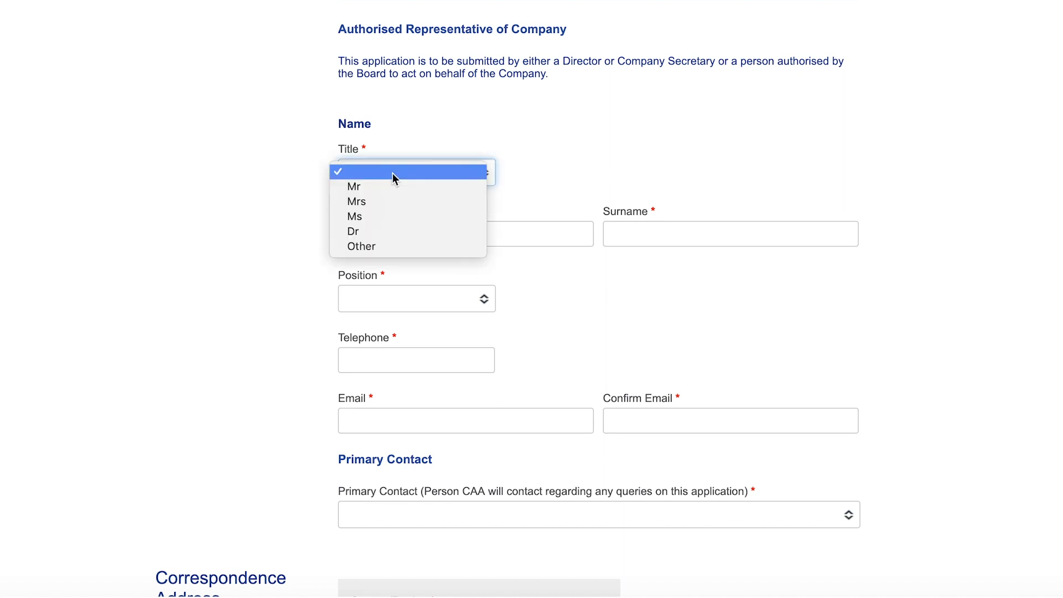
click(404, 217)
click(404, 235)
Set the representative's position to Other: 'Customer Service Executive'.
scroll(583, 298, down, 3)
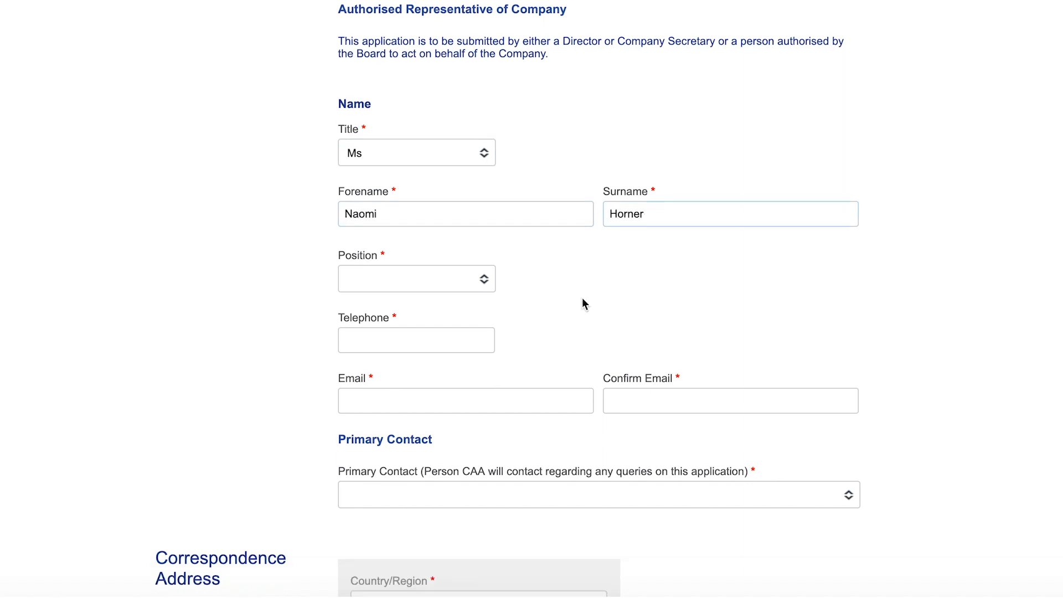
click(471, 209)
click(418, 252)
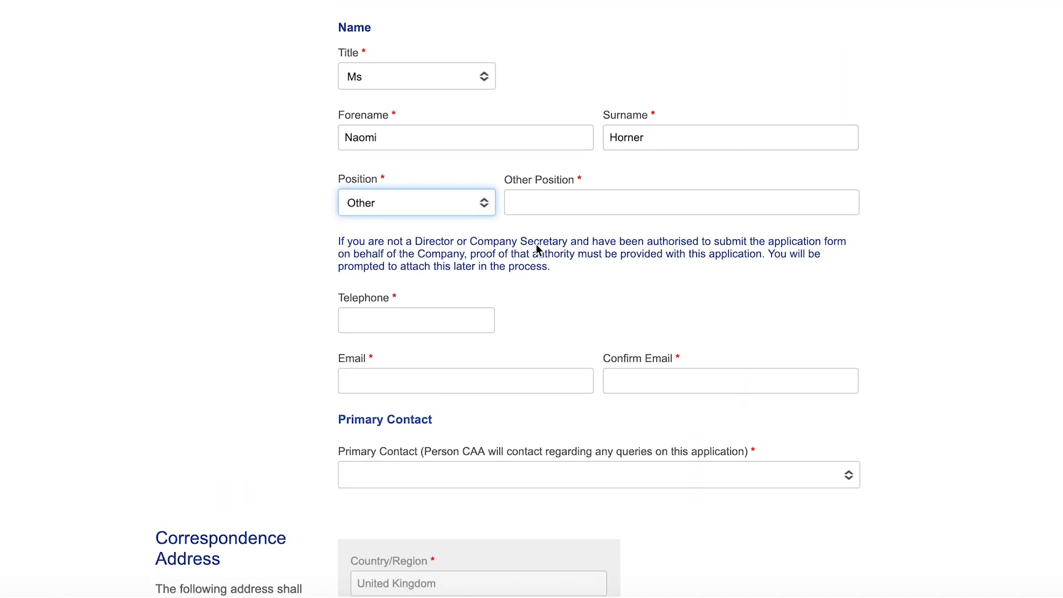
scroll(546, 166, down, 1)
click(546, 162)
text(Customer Service Executive)
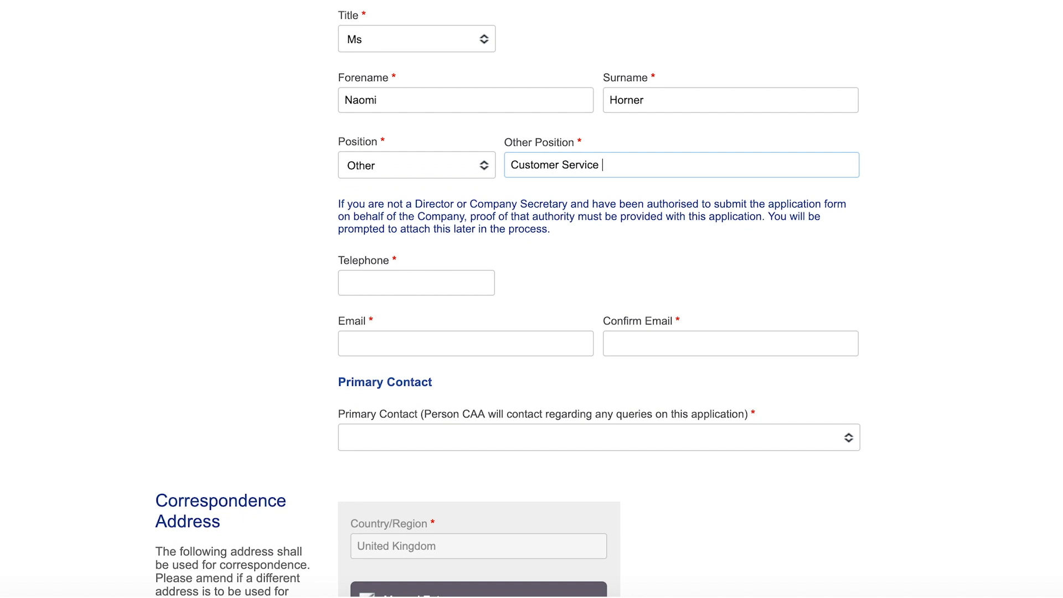
Enter the representative's telephone number, e-mail and e-mail confirmation.
scroll(437, 304, up, 1)
click(437, 304)
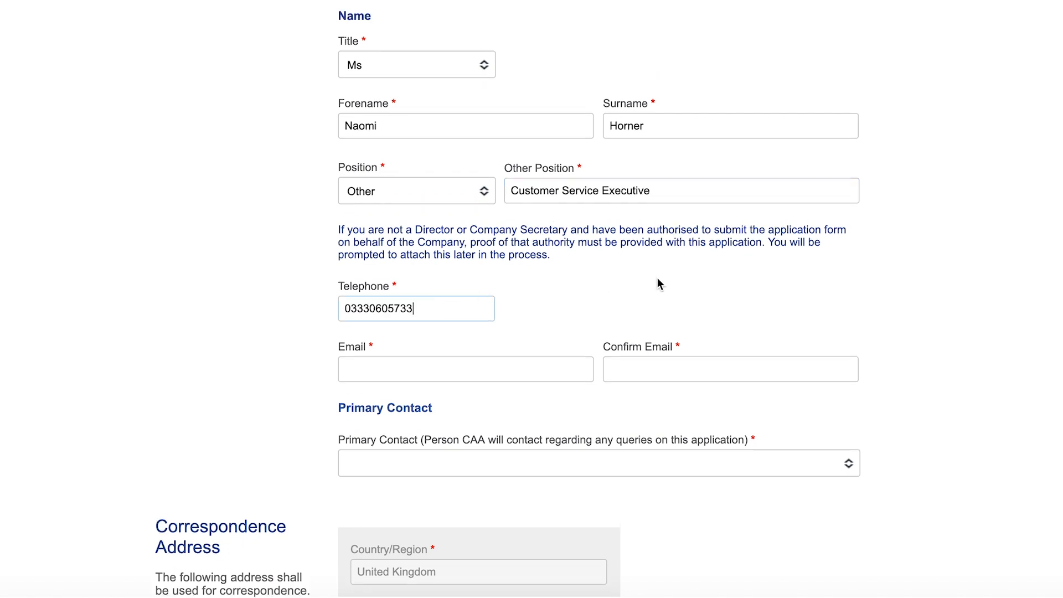
key(Tab)
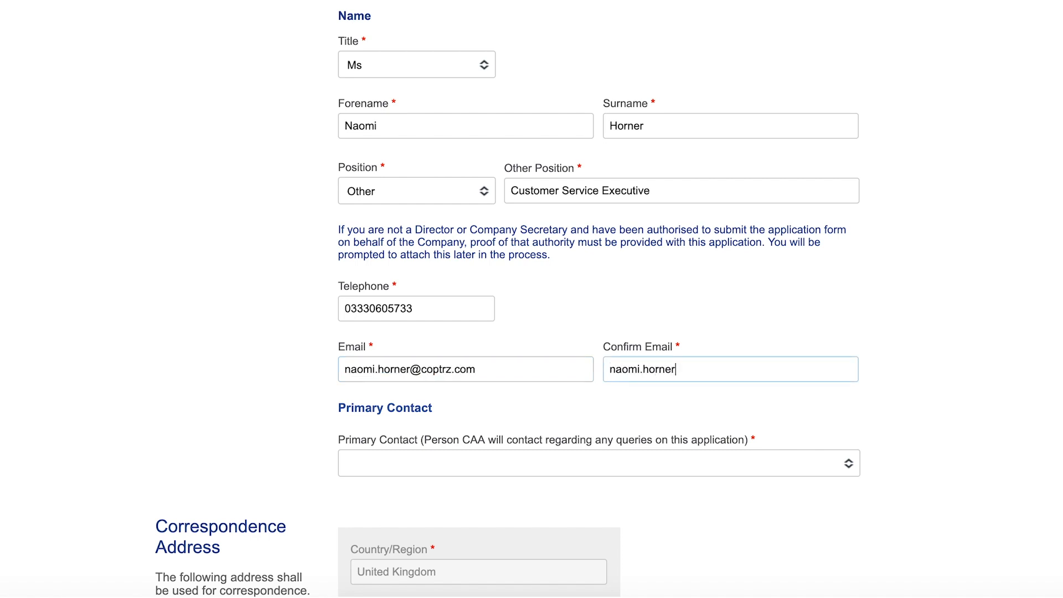
key(Tab)
scroll(674, 408, down, 3)
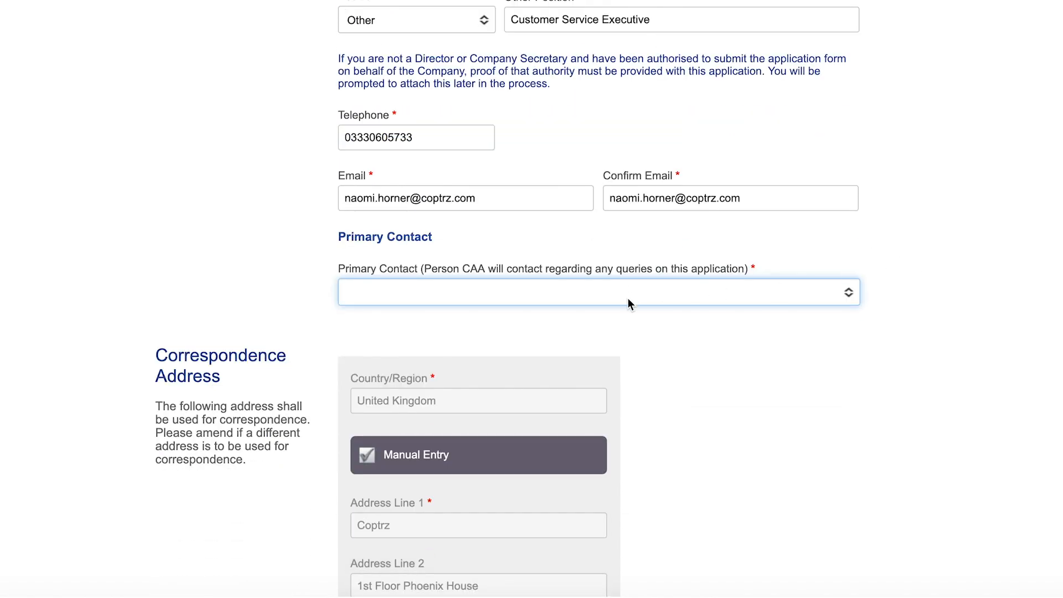
Make the primary contact 'Same as authorised representative'.
click(628, 303)
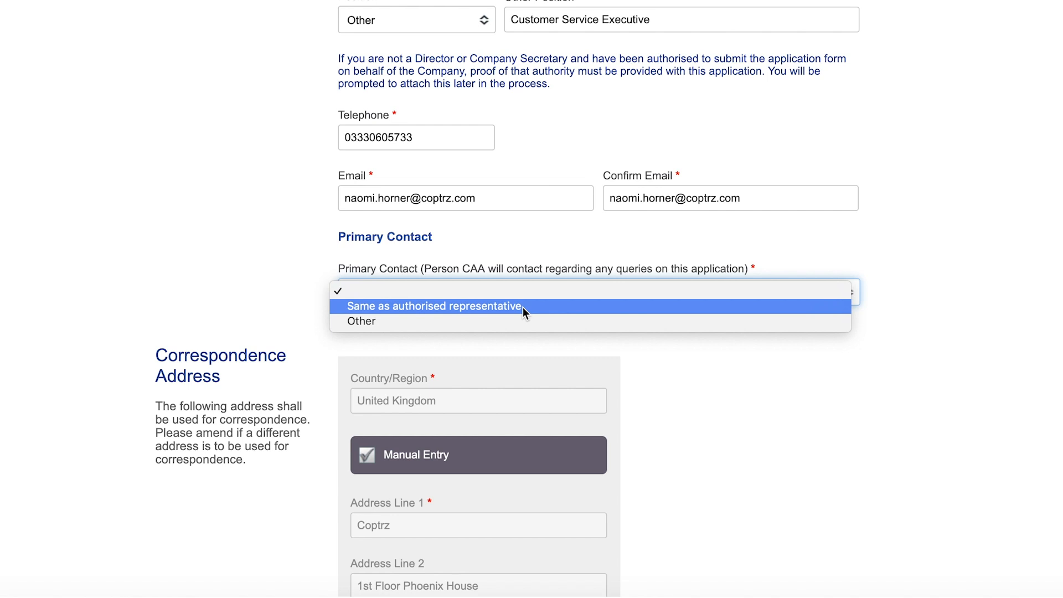
click(437, 307)
scroll(729, 387, down, 3)
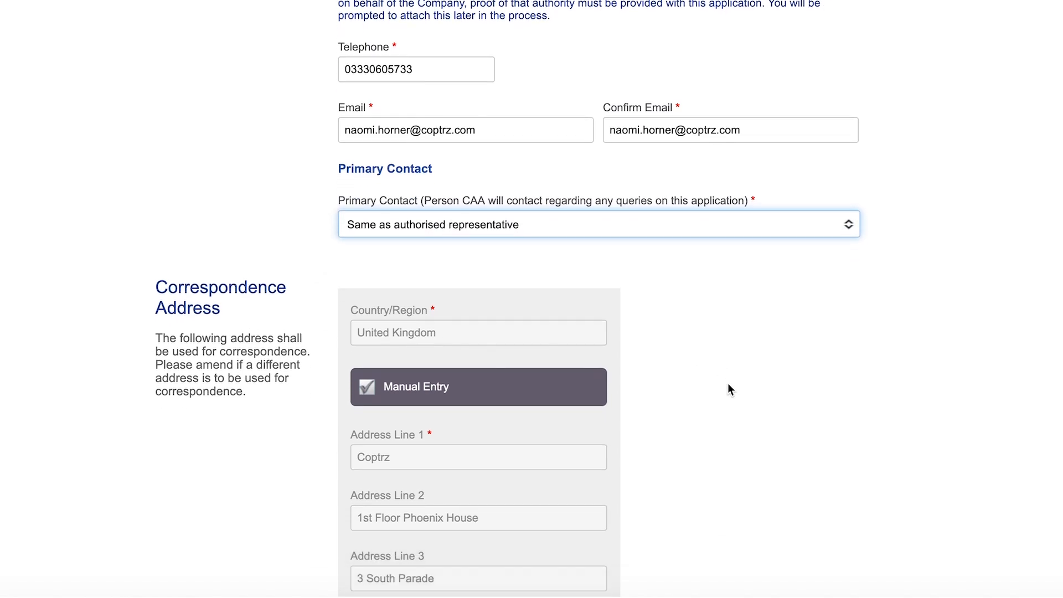
scroll(729, 387, down, 2)
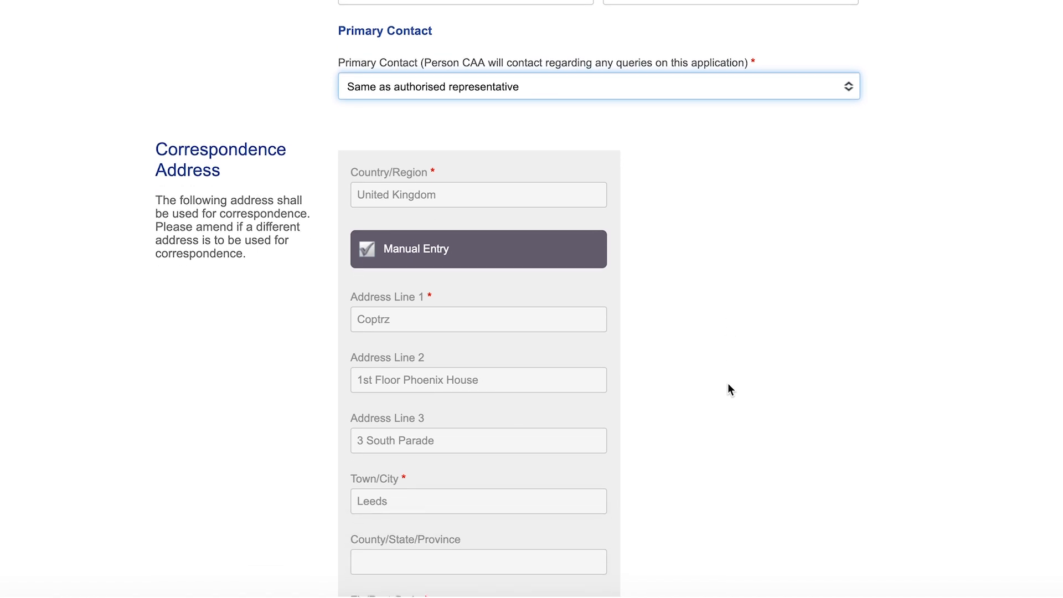
scroll(729, 388, down, 2)
scroll(727, 389, down, 1)
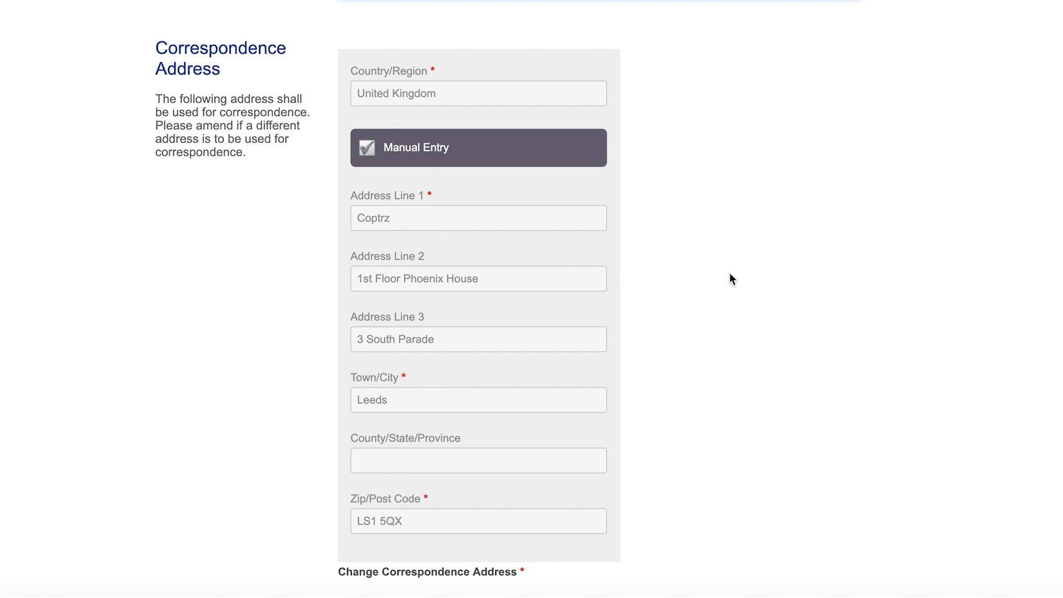
Answer No to changing the correspondence address and continue to the Application page.
scroll(729, 274, down, 1)
scroll(729, 274, up, 1)
scroll(730, 274, down, 3)
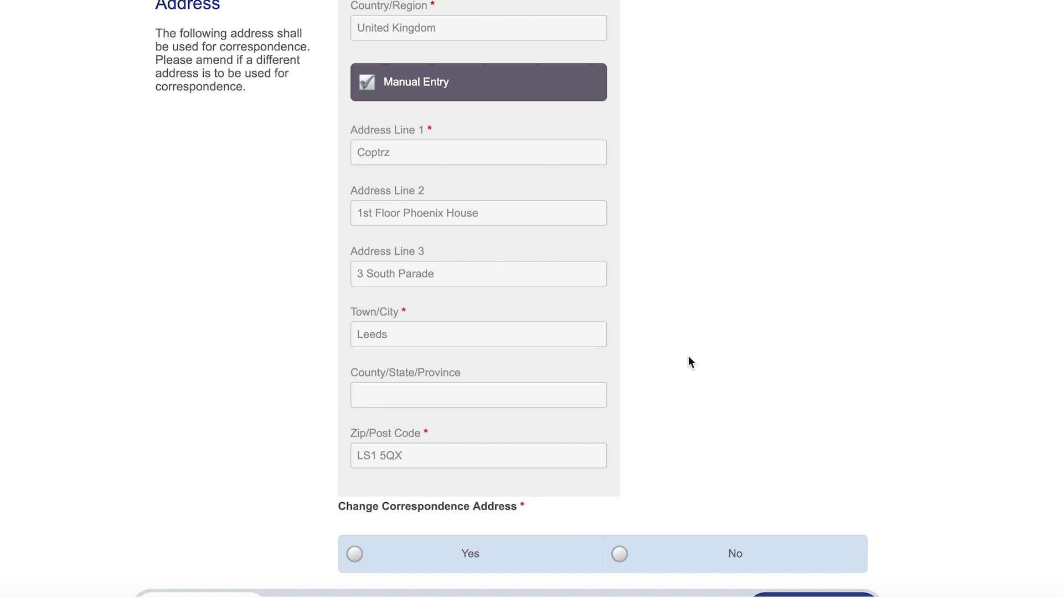
scroll(701, 360, down, 1)
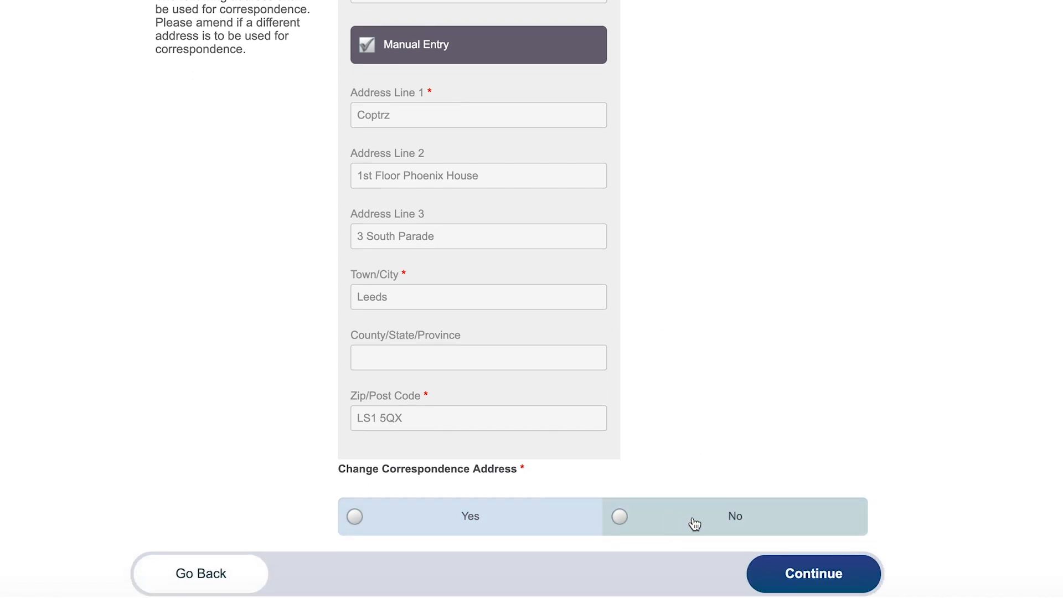
click(695, 524)
scroll(878, 401, down, 3)
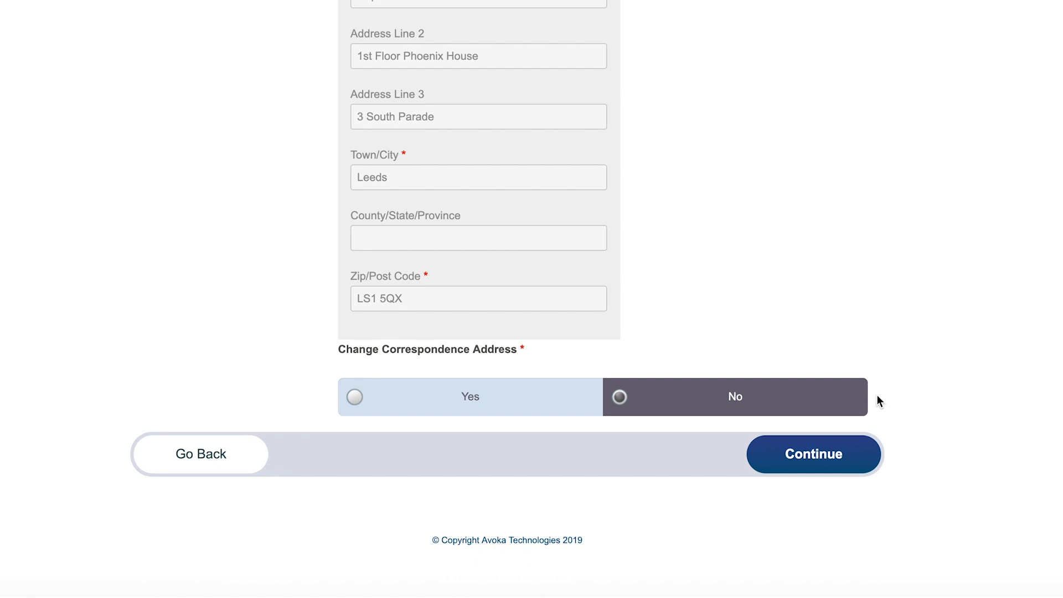
click(821, 450)
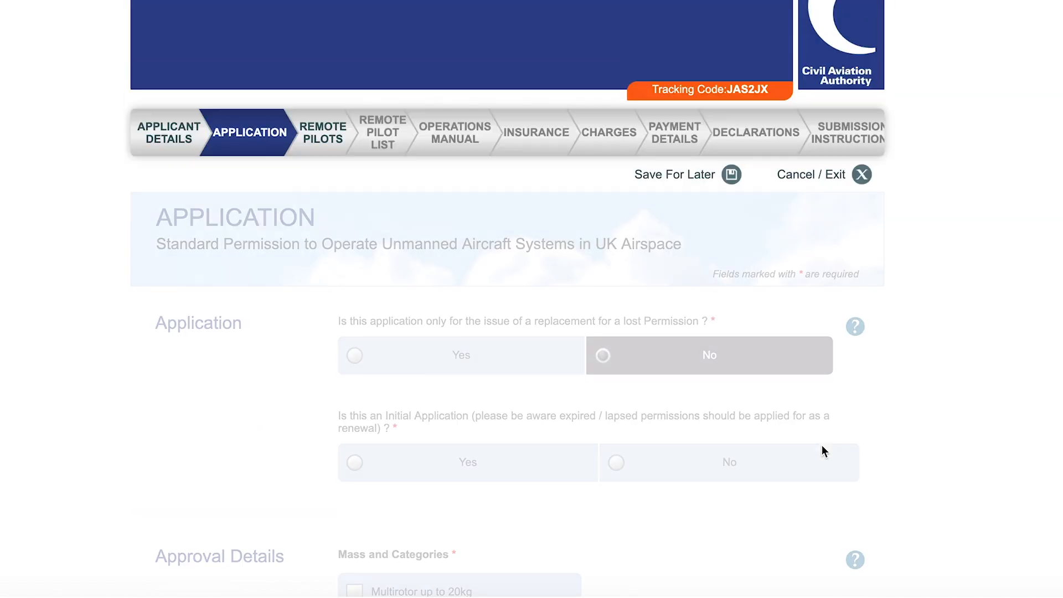
Answer No to the lost-permission replacement question and mark this as an initial application.
scroll(883, 363, down, 2)
scroll(884, 363, down, 1)
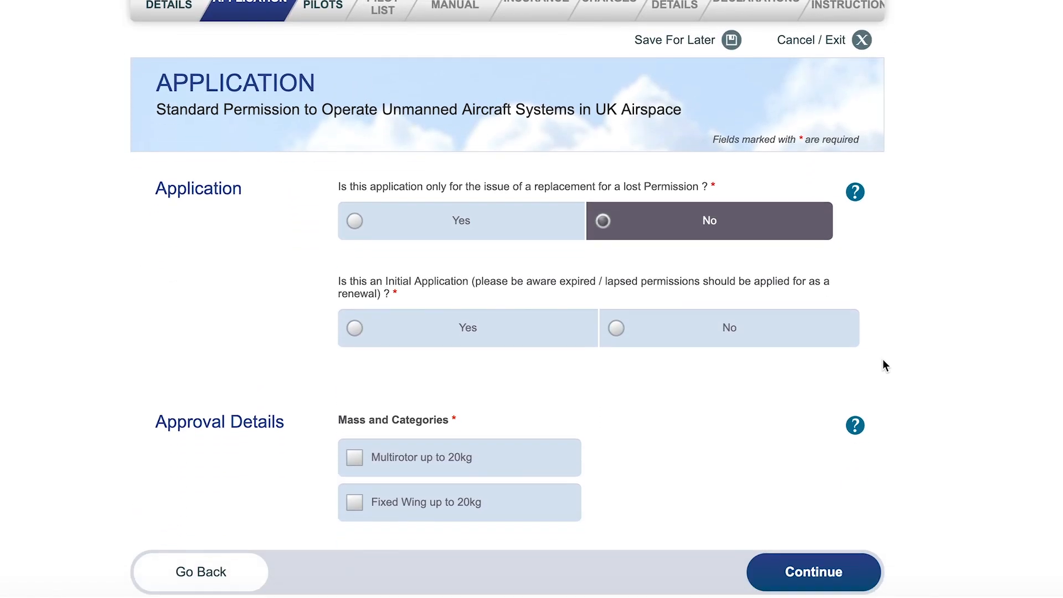
scroll(884, 361, down, 1)
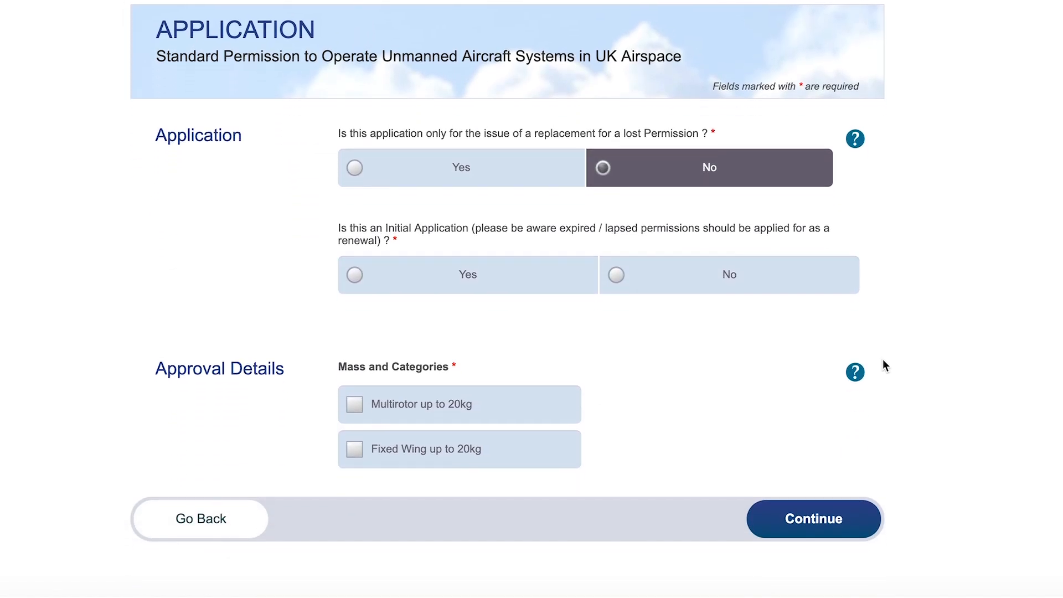
click(702, 175)
click(486, 278)
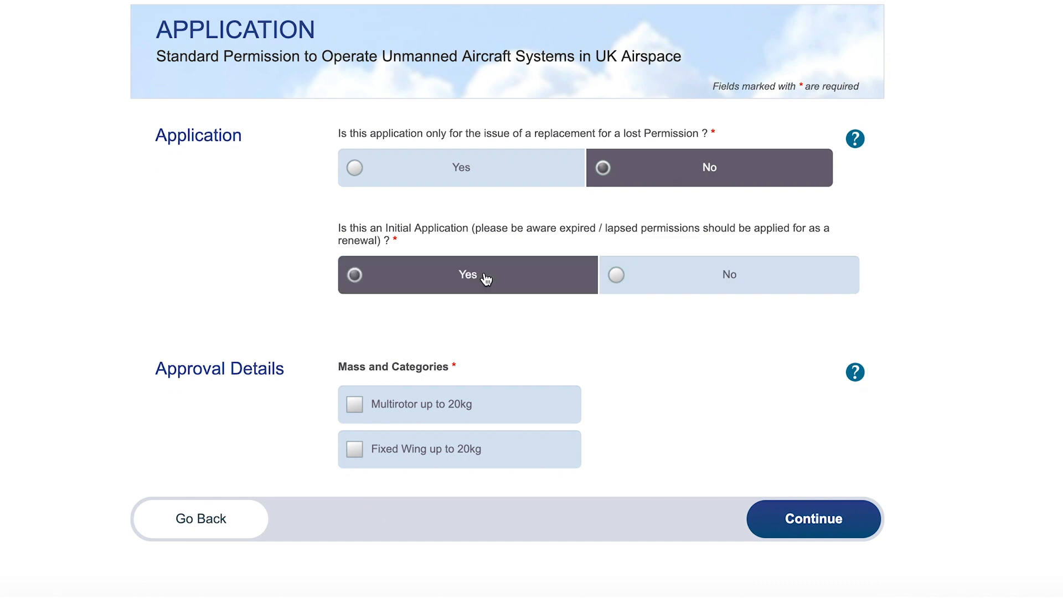
Select Multirotor up to 20kg with 1 aircraft and continue to Remote Pilots.
scroll(651, 357, down, 1)
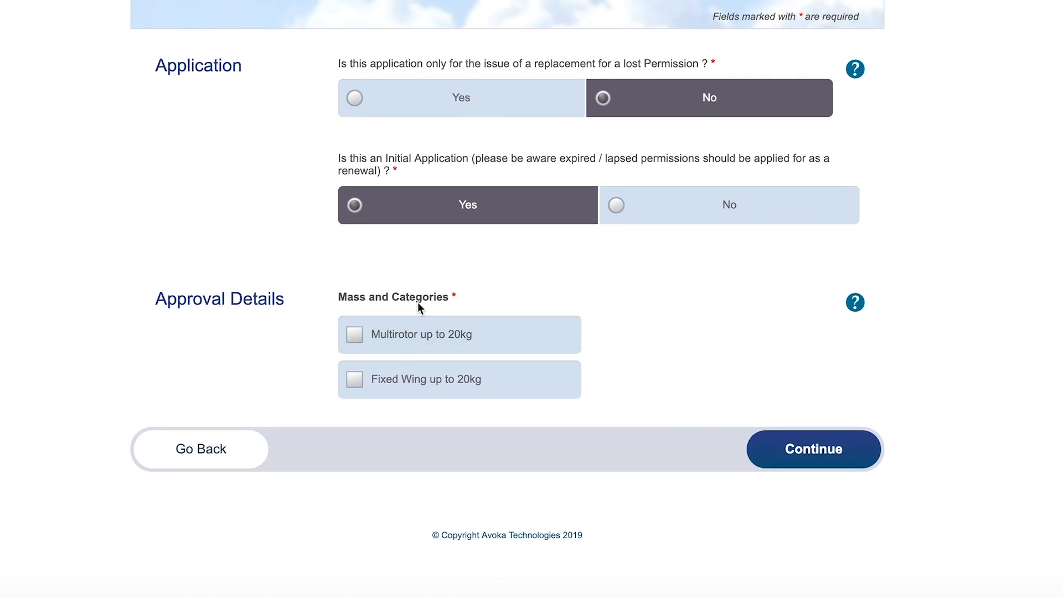
click(388, 337)
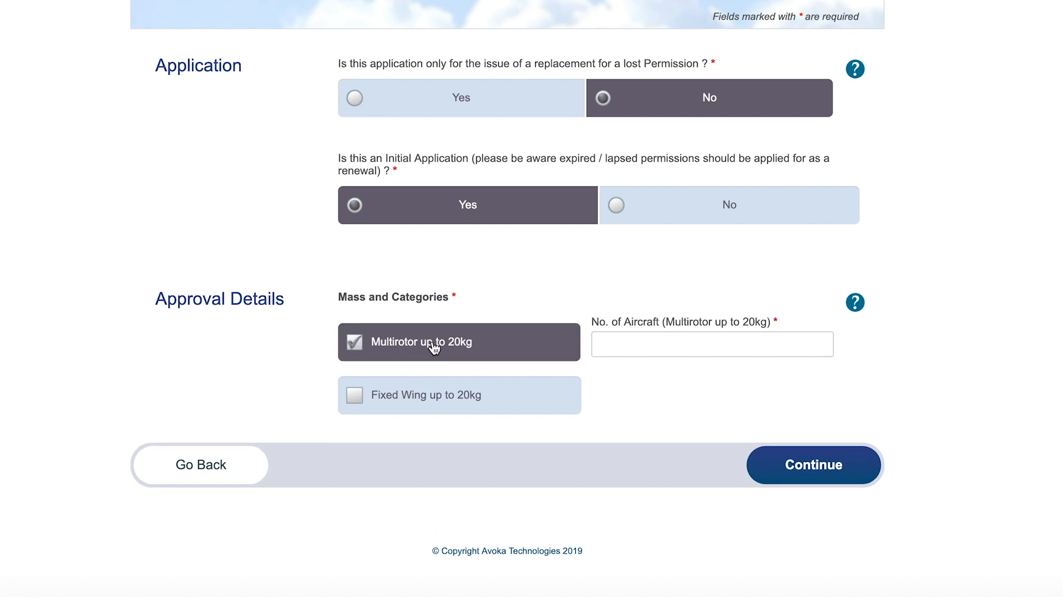
scroll(628, 405, down, 1)
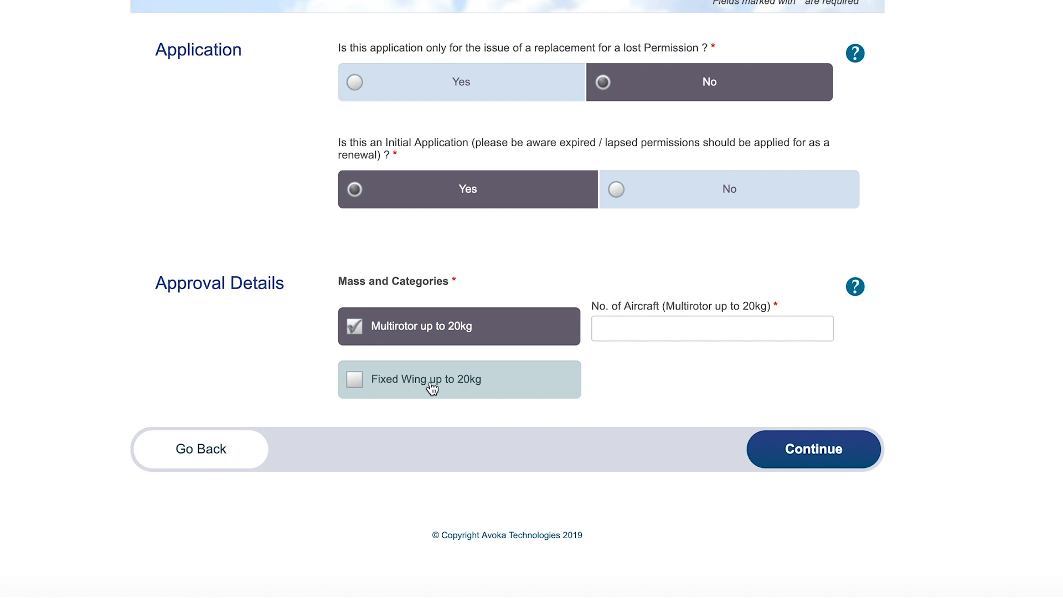
click(629, 326)
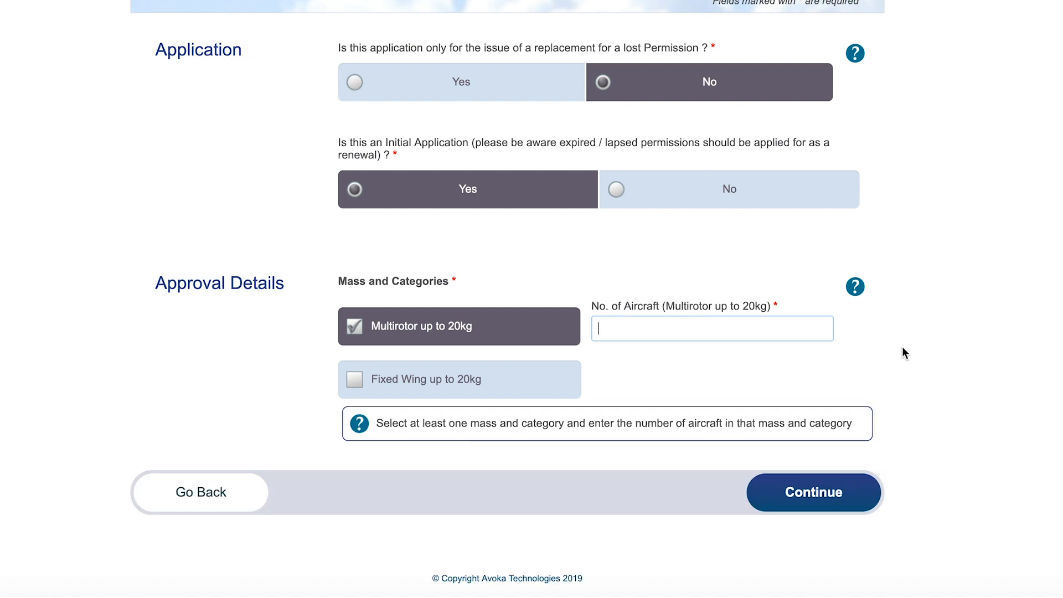
scroll(923, 353, down, 1)
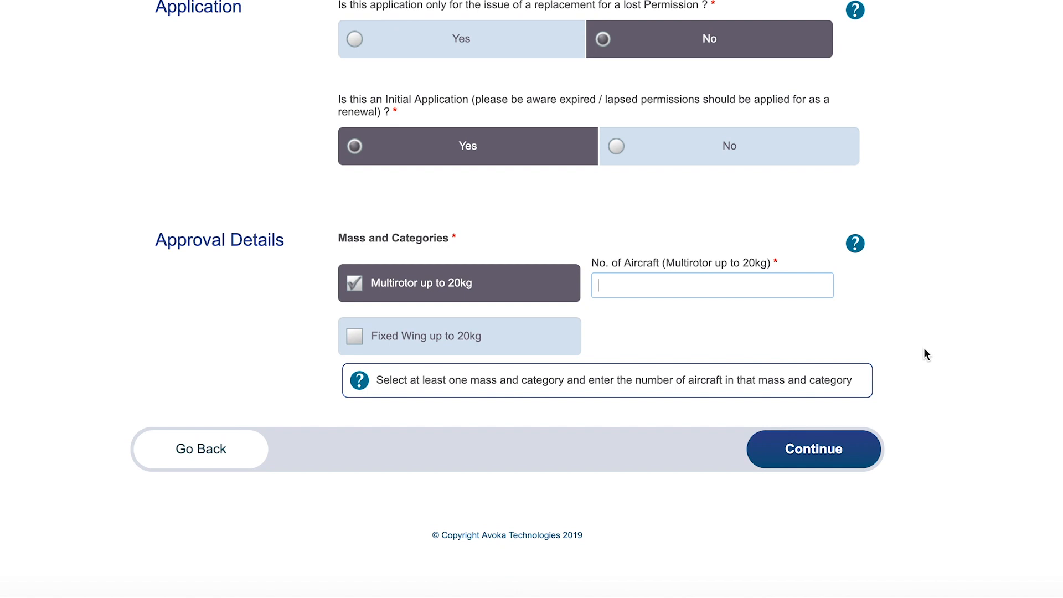
text(1)
click(846, 449)
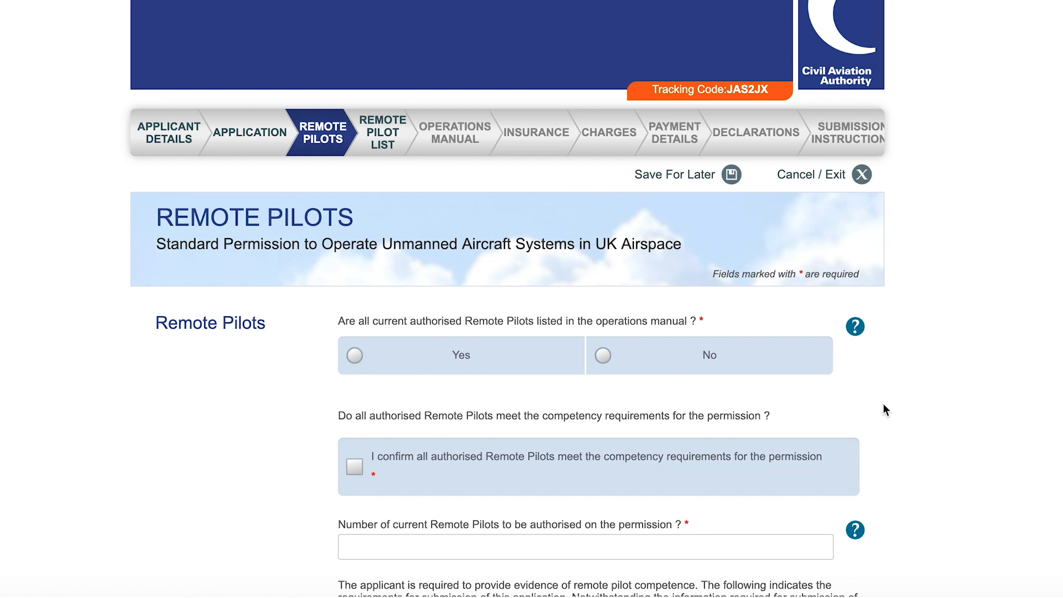
Confirm all pilots are listed in the operations manual and meet the competency requirements.
scroll(908, 381, down, 5)
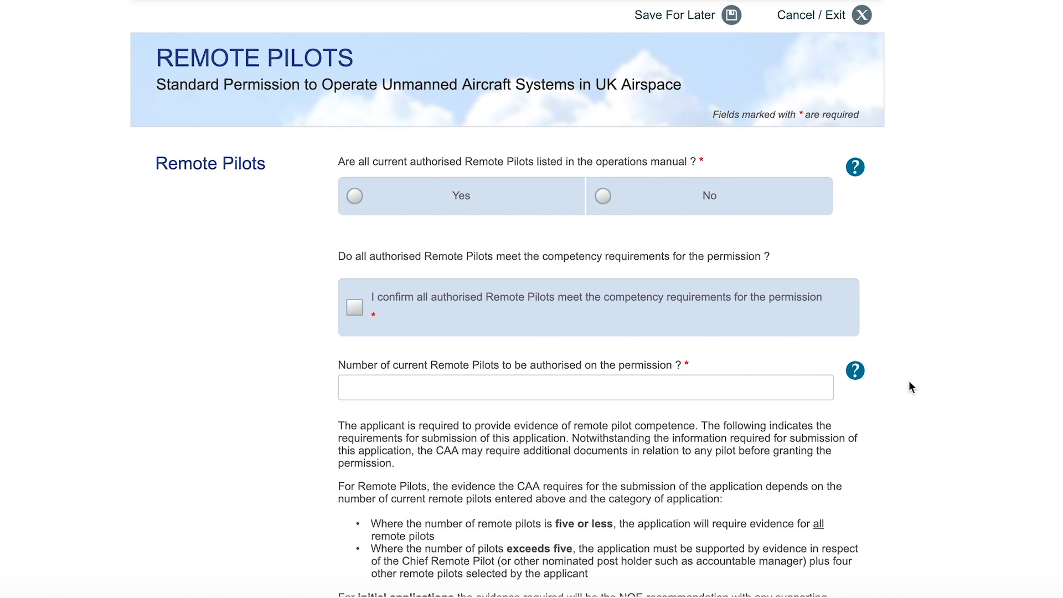
scroll(909, 381, down, 1)
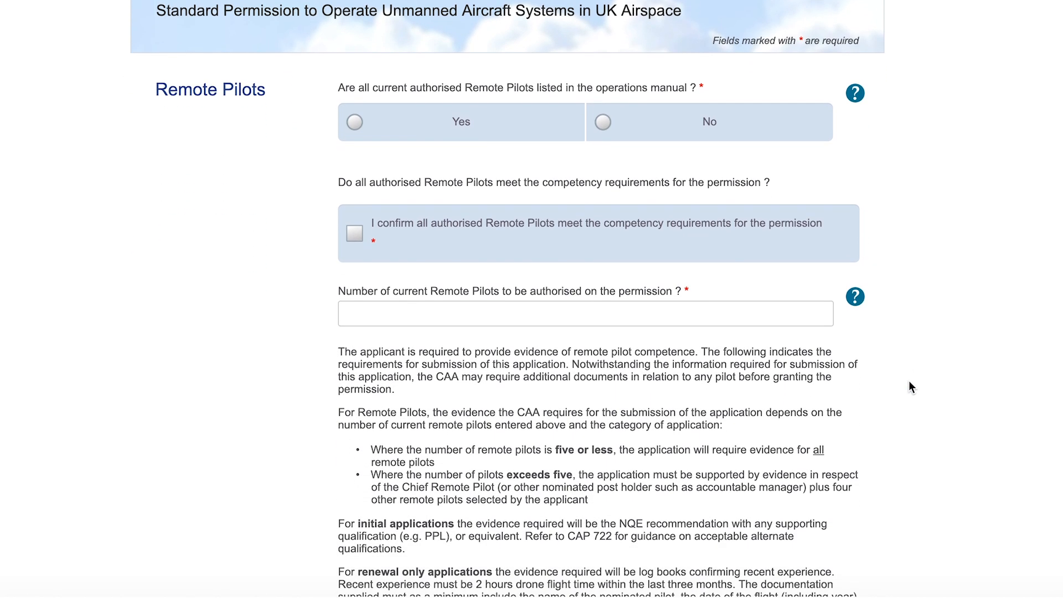
click(439, 125)
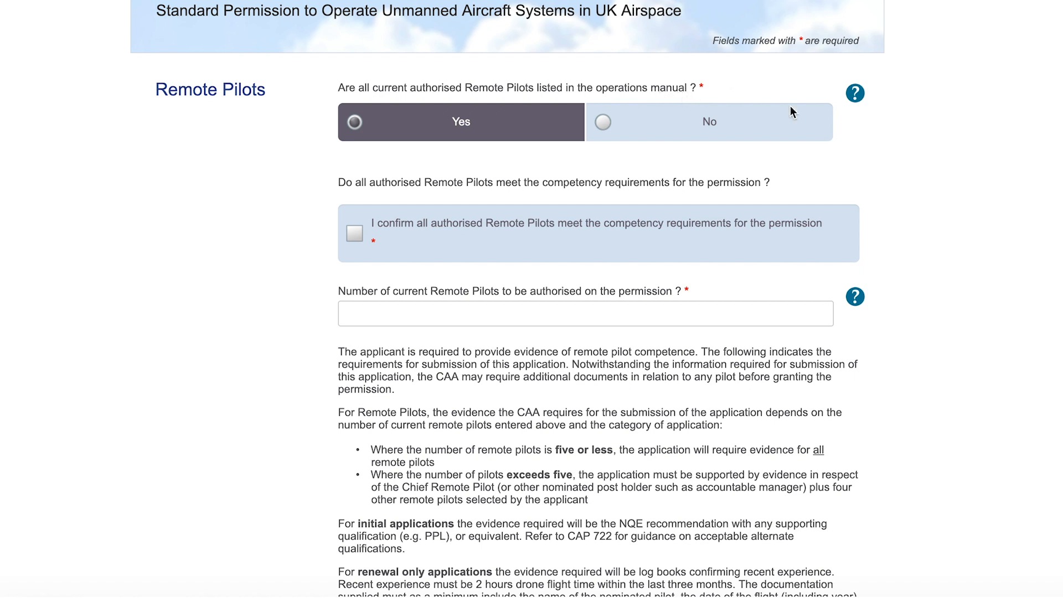
scroll(916, 157, down, 1)
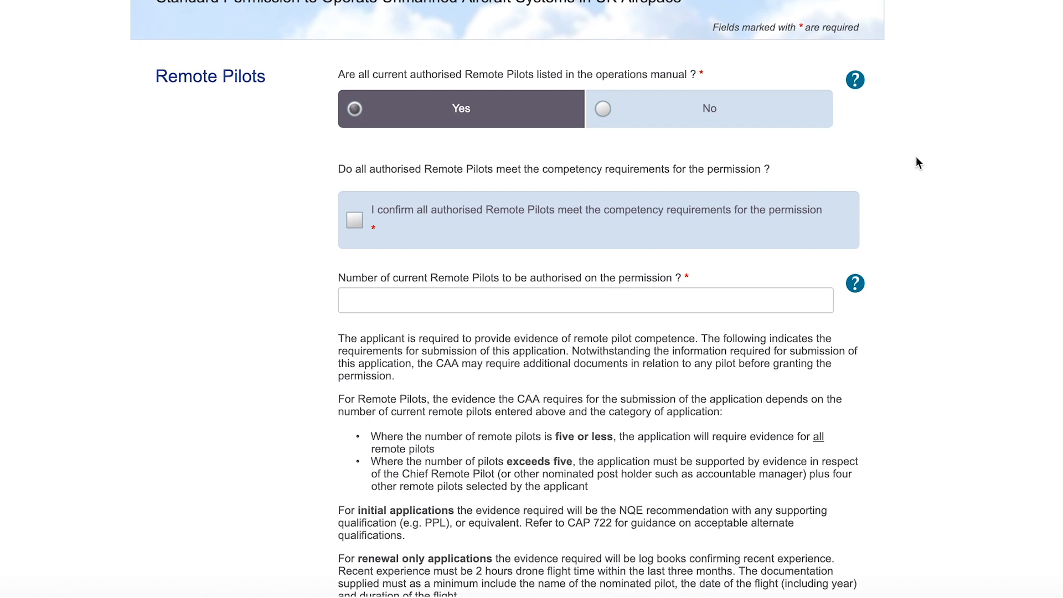
scroll(916, 156, up, 3)
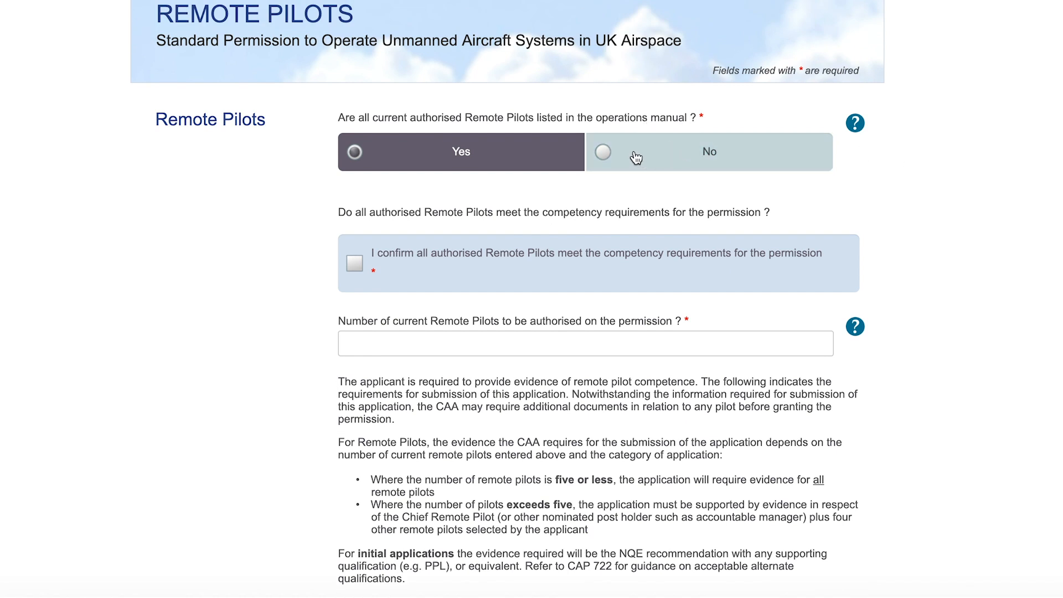
scroll(868, 188, down, 2)
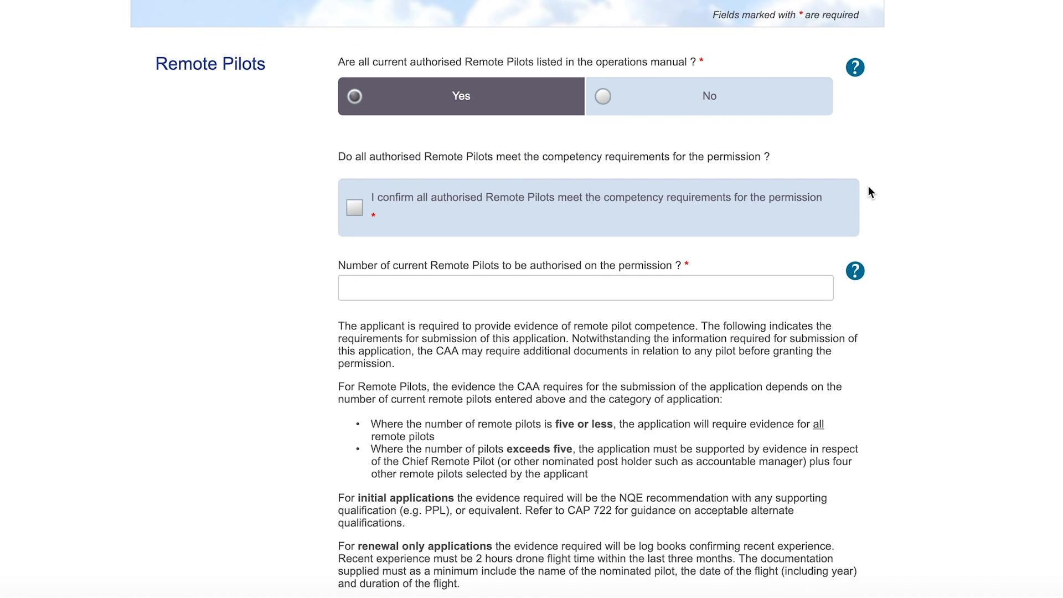
scroll(868, 187, down, 2)
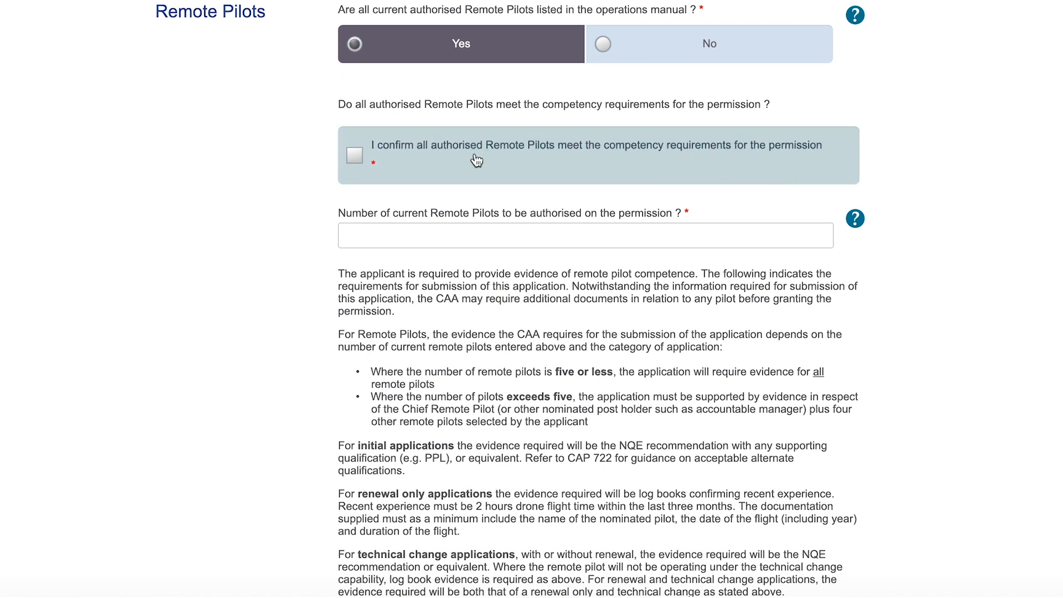
click(456, 167)
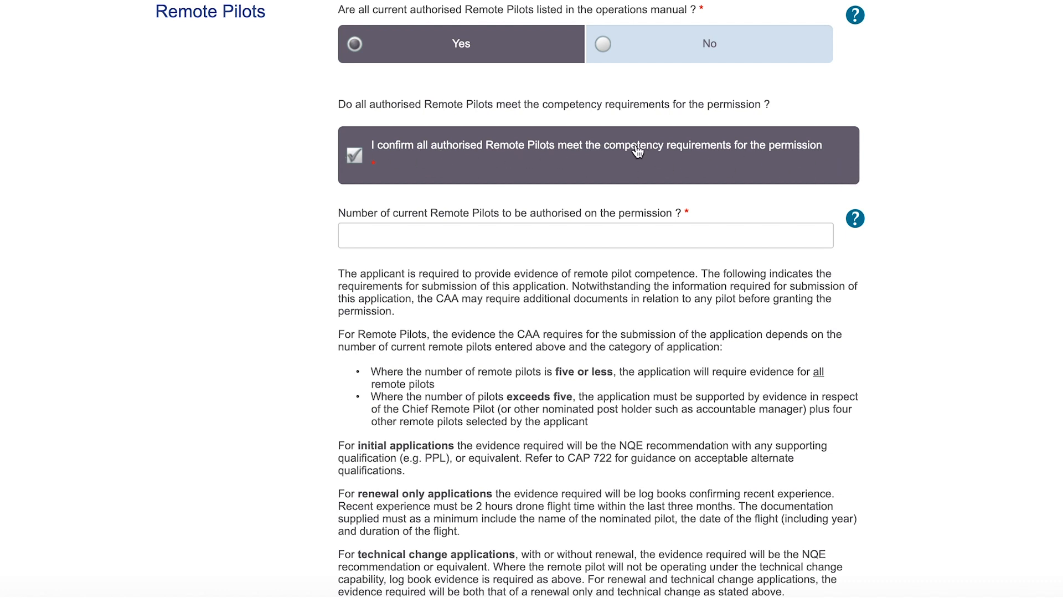
Record 1 remote pilot and continue to the Remote Pilot List page.
scroll(955, 196, down, 1)
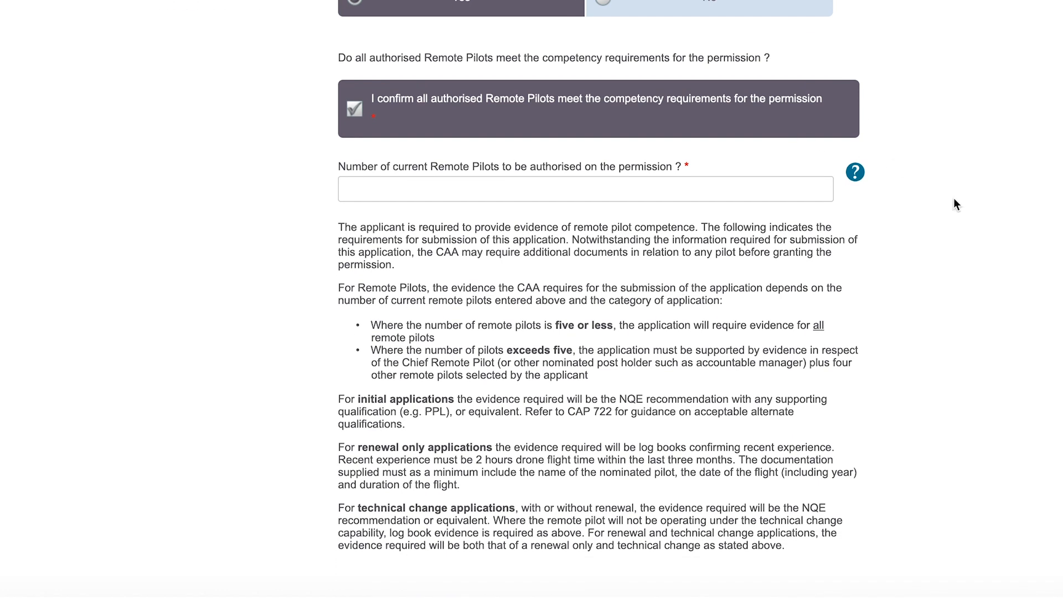
scroll(954, 197, down, 1)
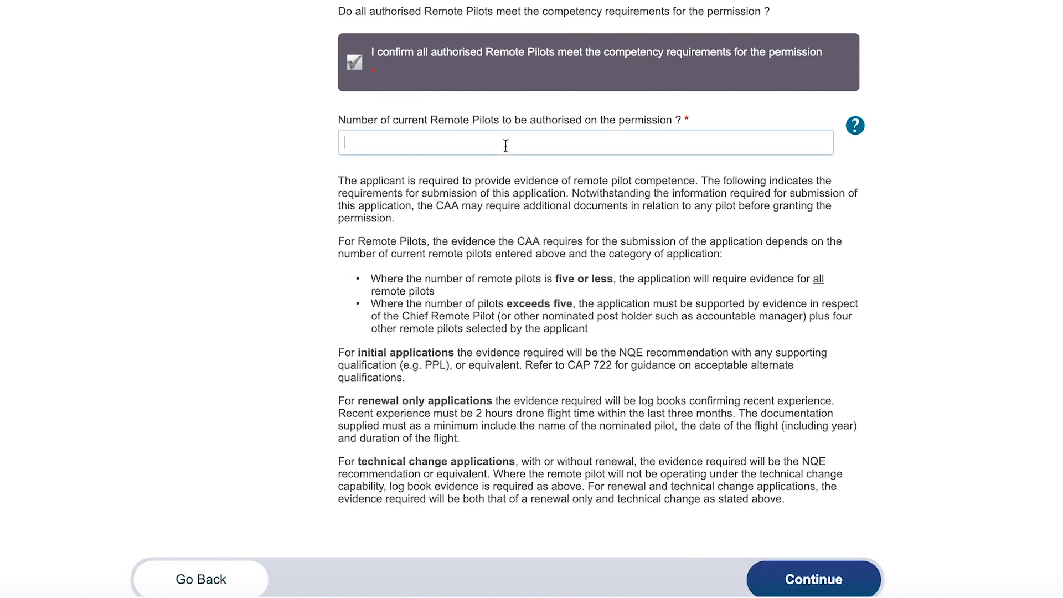
click(505, 145)
text(1)
scroll(939, 302, down, 2)
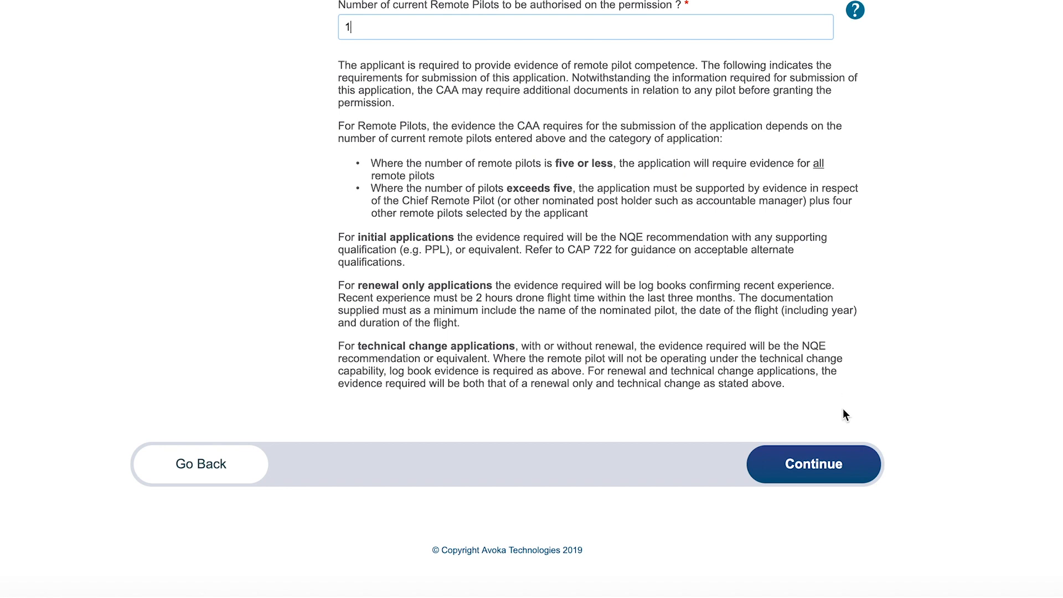
click(835, 469)
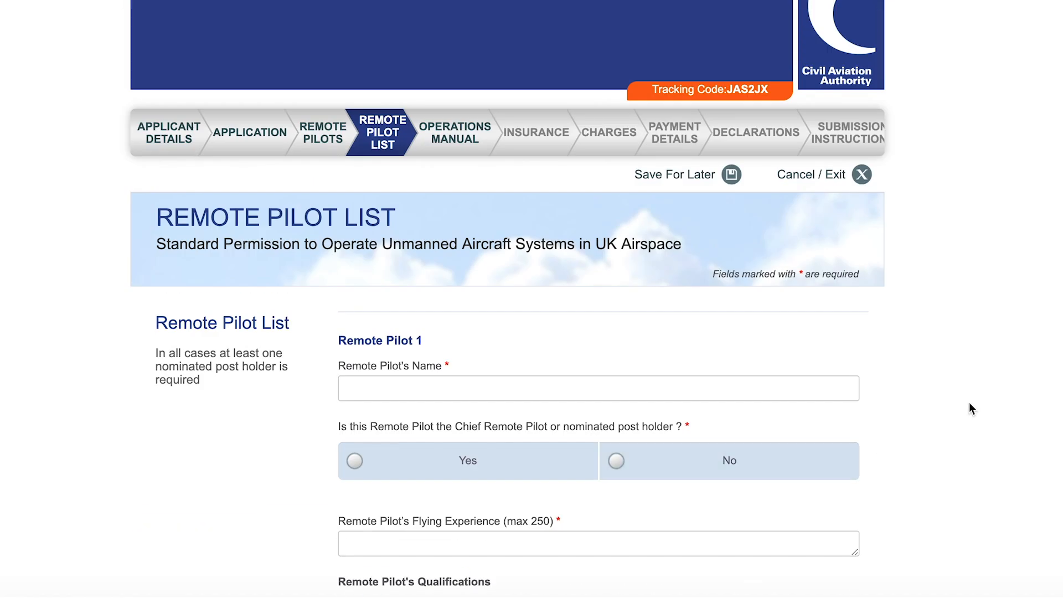
Enter Remote Pilot 1's full name.
scroll(995, 395, down, 3)
scroll(996, 394, up, 1)
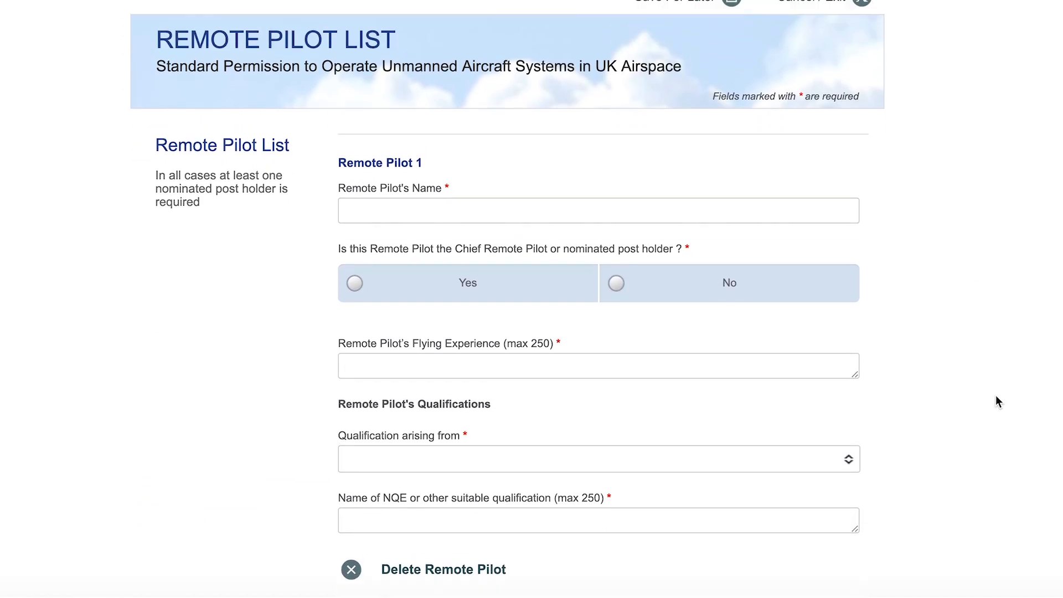
click(484, 218)
Mark the pilot as Chief Remote Pilot with '20 hours' flying experience.
scroll(956, 190, down, 3)
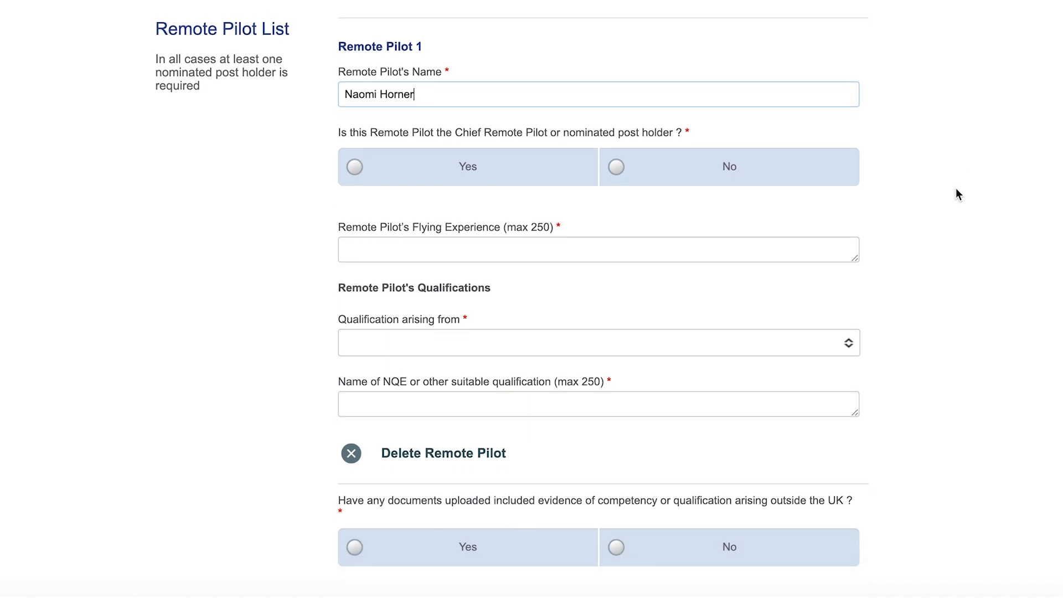
scroll(958, 194, down, 1)
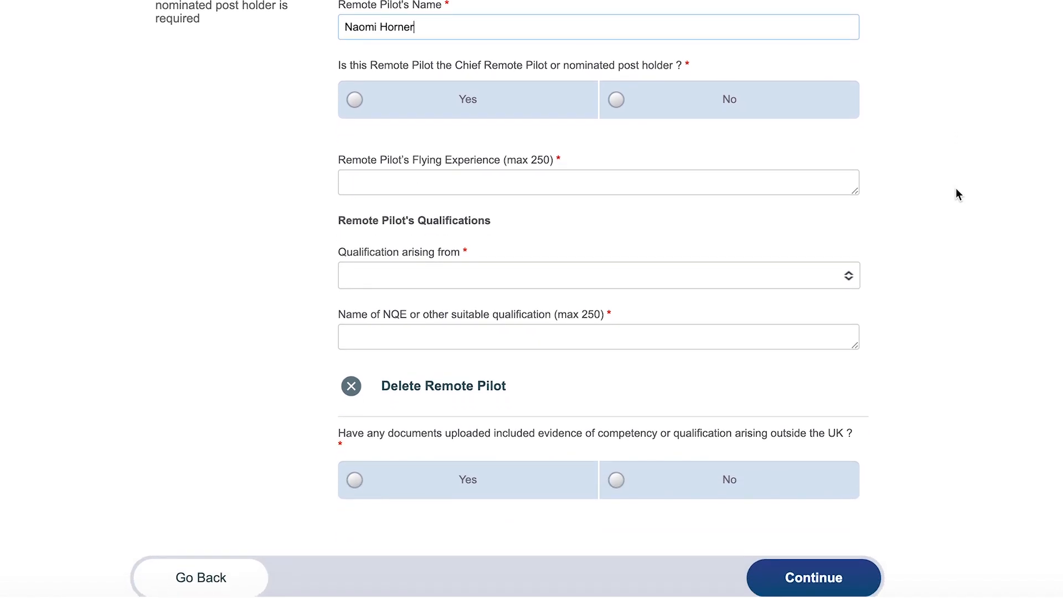
click(498, 102)
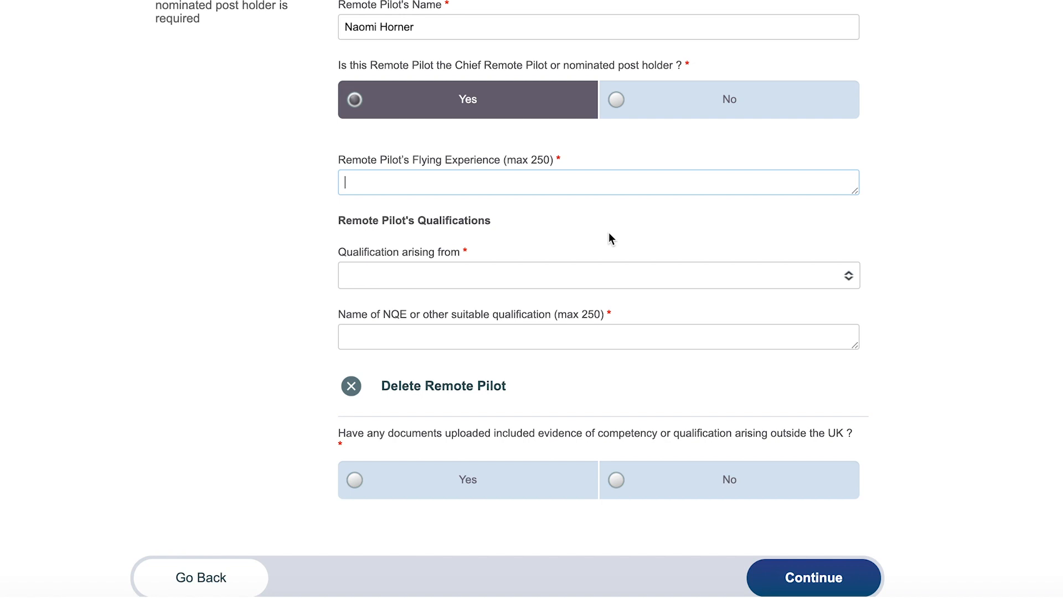
text(20 hours)
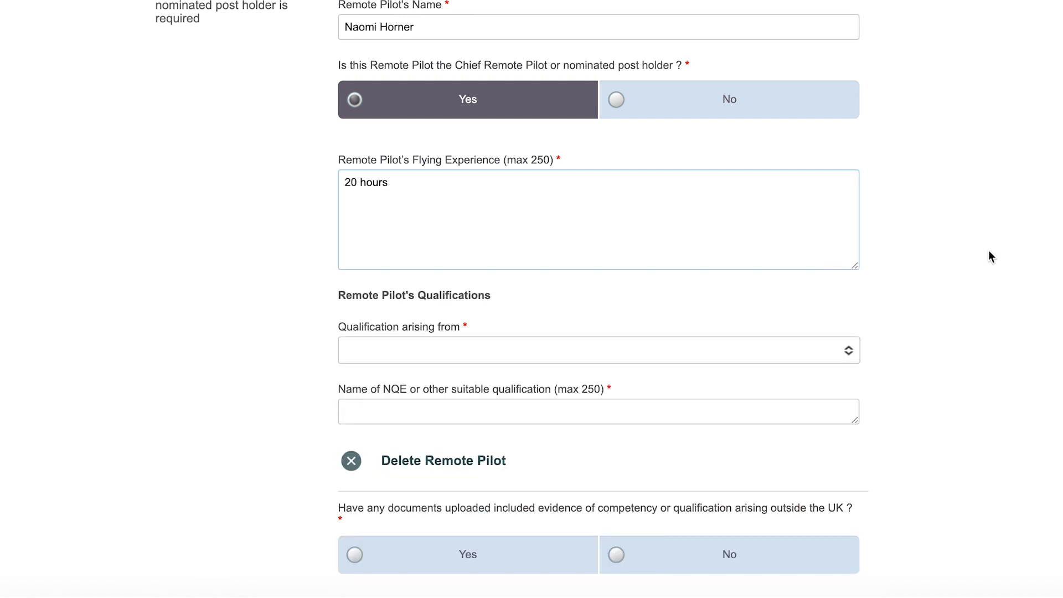
scroll(990, 255, down, 2)
scroll(989, 250, down, 1)
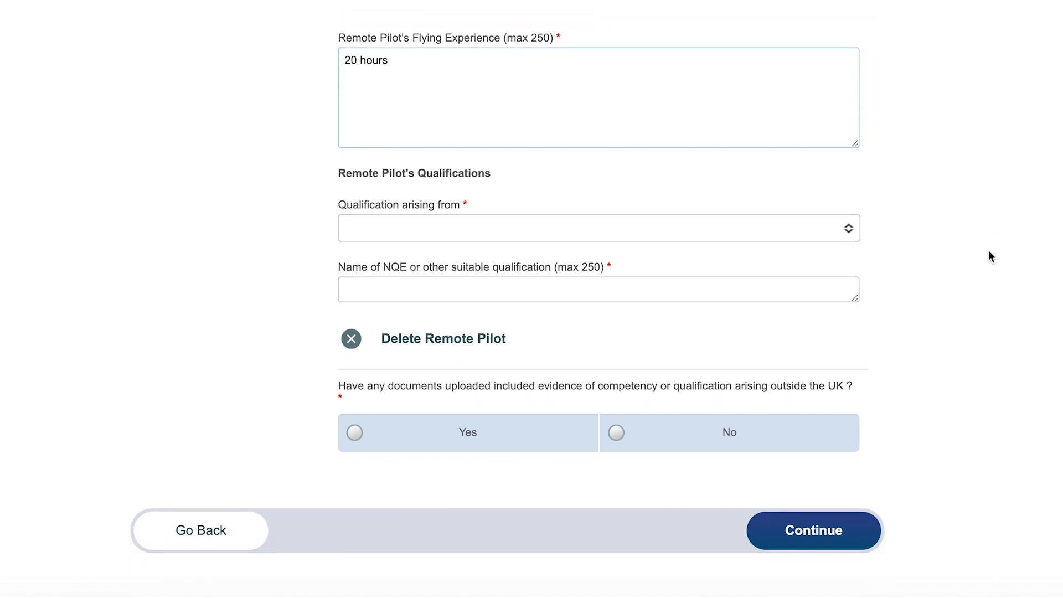
click(617, 228)
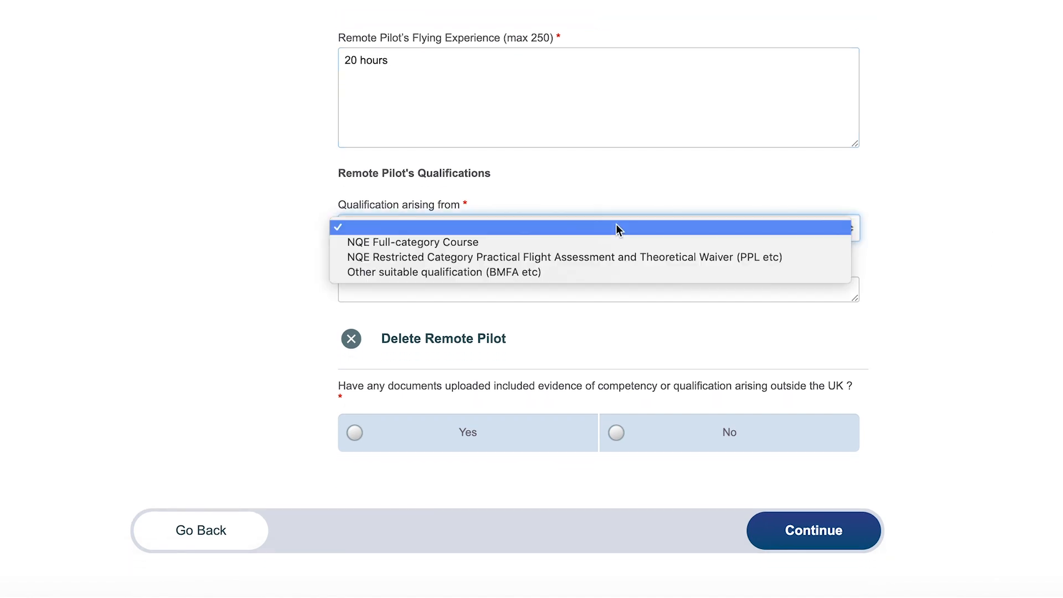
Choose NQE Full-category Course as the qualification origin, with NQE name 'Martek Drones Ltd t/a Coptrz'.
click(532, 241)
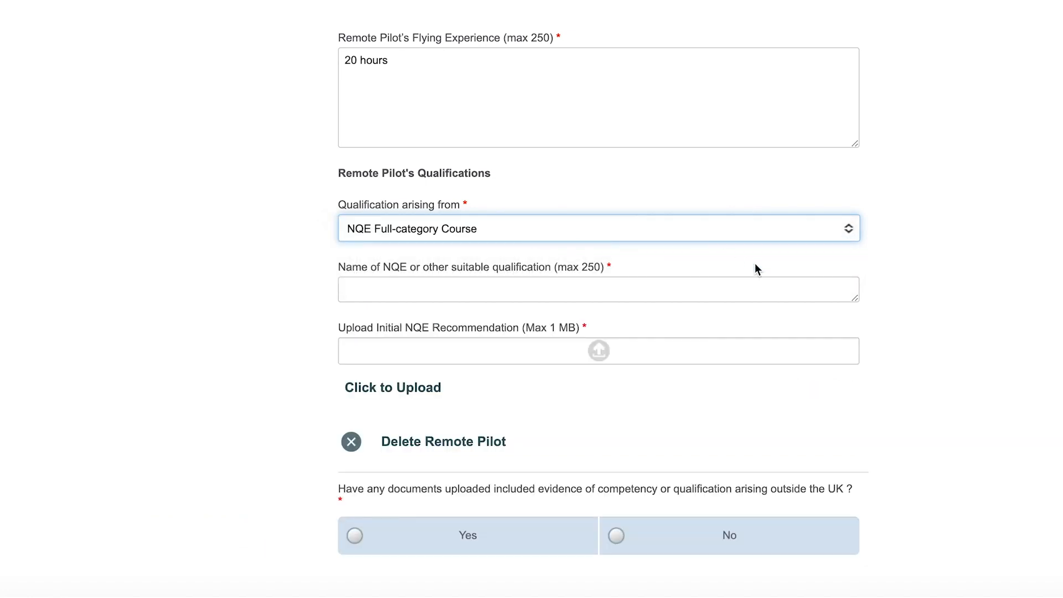
scroll(872, 292, down, 2)
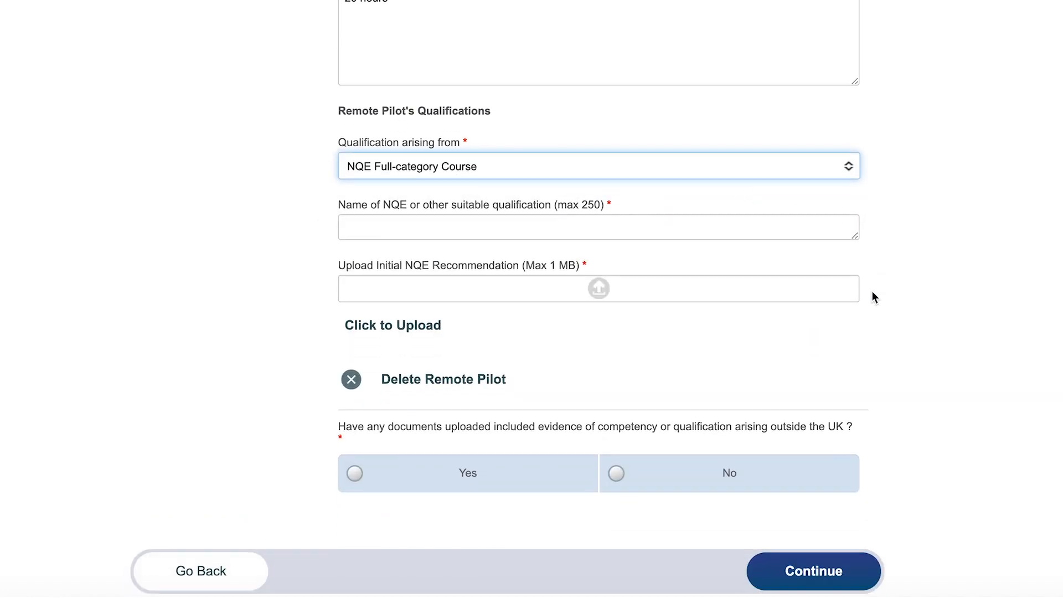
click(482, 227)
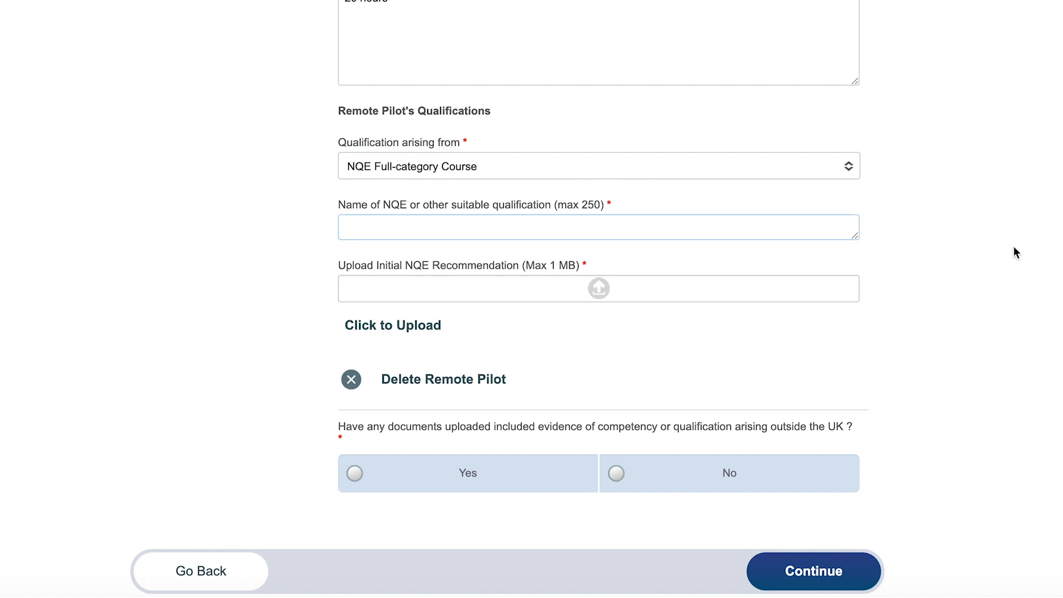
text(Martek)
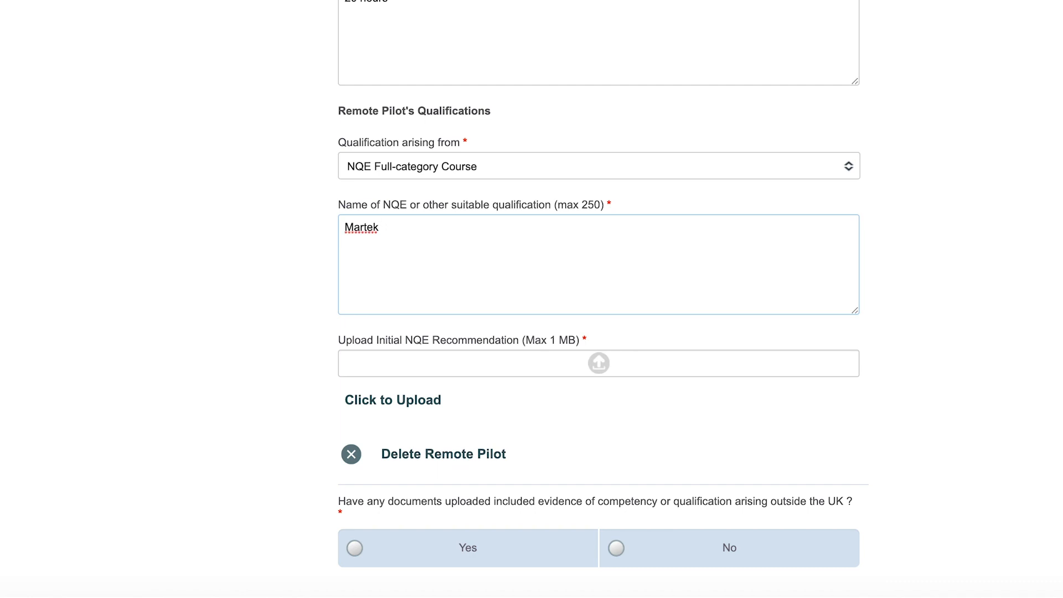
text( Drones Ltd t/a Coptrz)
click(908, 335)
scroll(908, 335, down, 2)
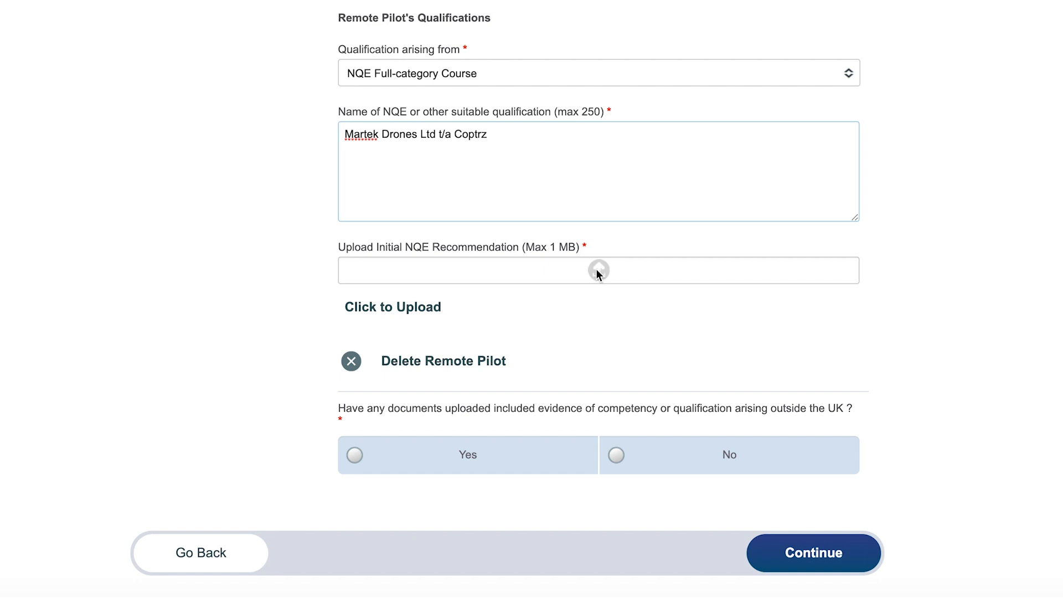
Upload the pilot's certificates PDF from the Desktop as the Initial NQE Recommendation.
click(427, 314)
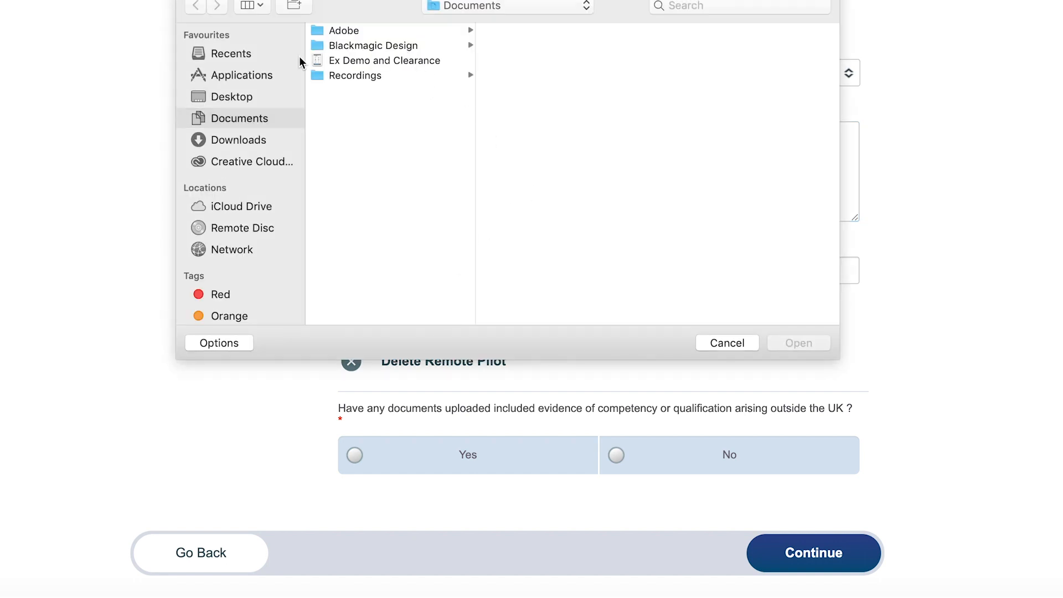
click(242, 97)
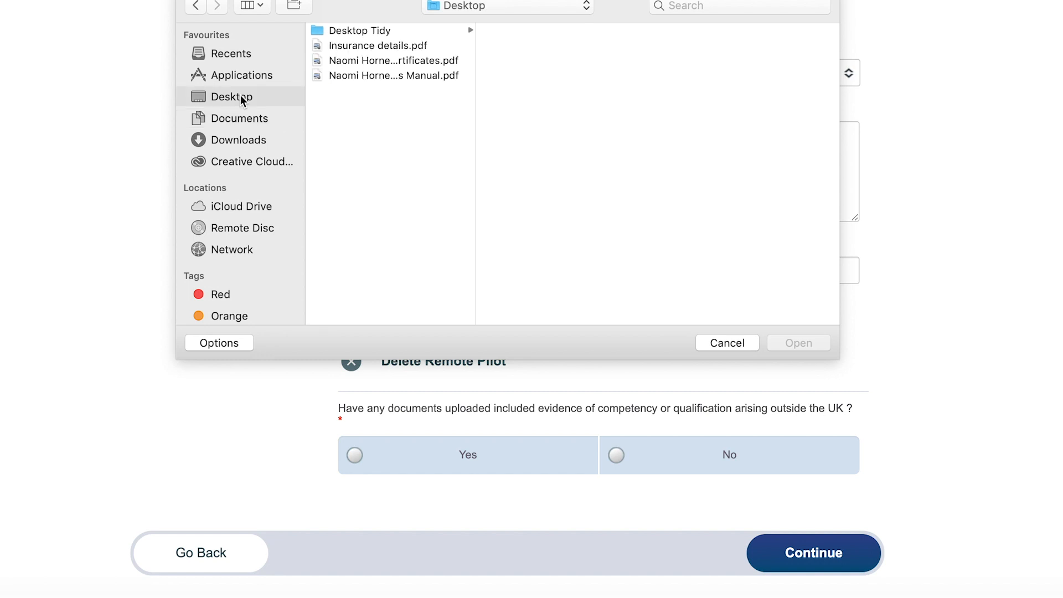
double_click(408, 61)
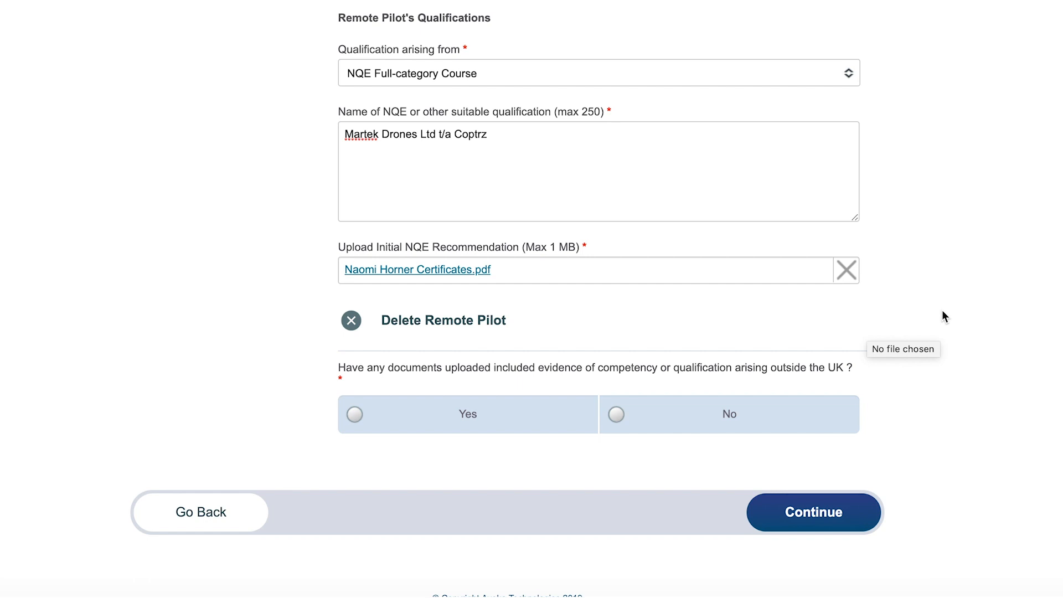
Answer No to qualification evidence from outside the UK and continue to the Operations Manual page.
scroll(942, 311, down, 2)
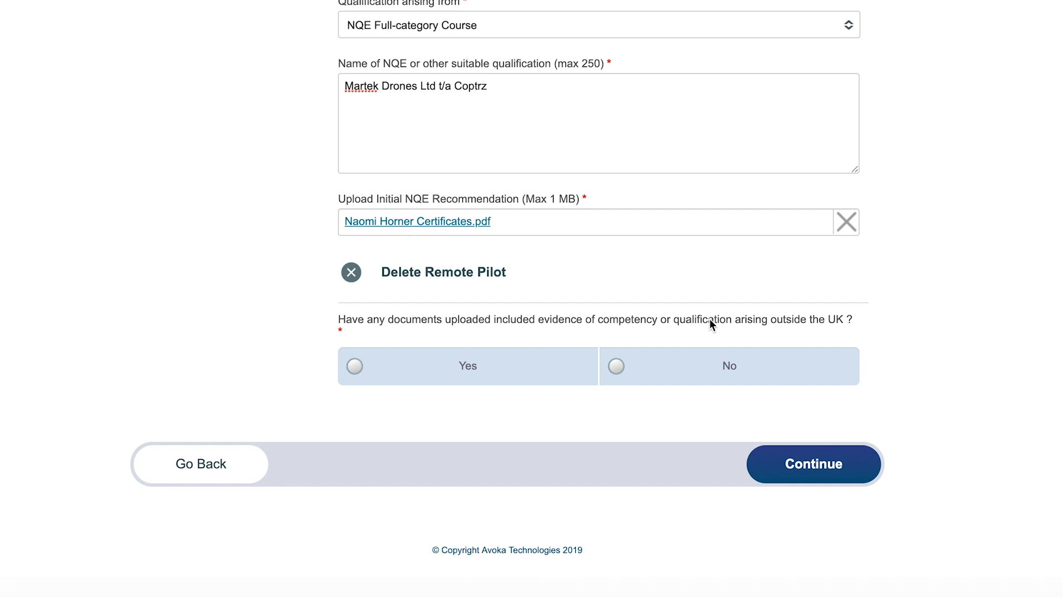
click(734, 365)
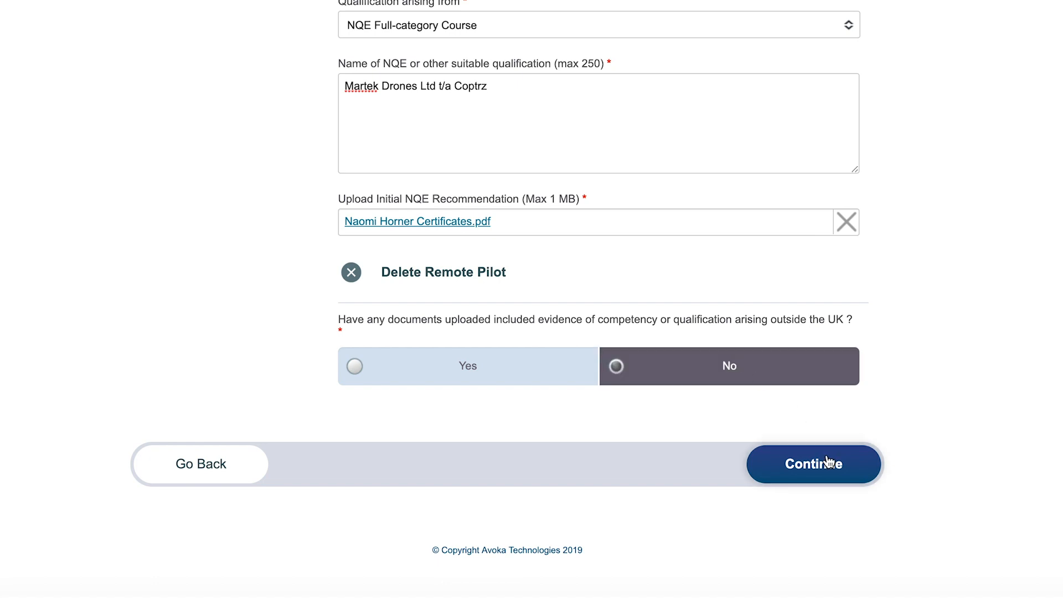
click(817, 471)
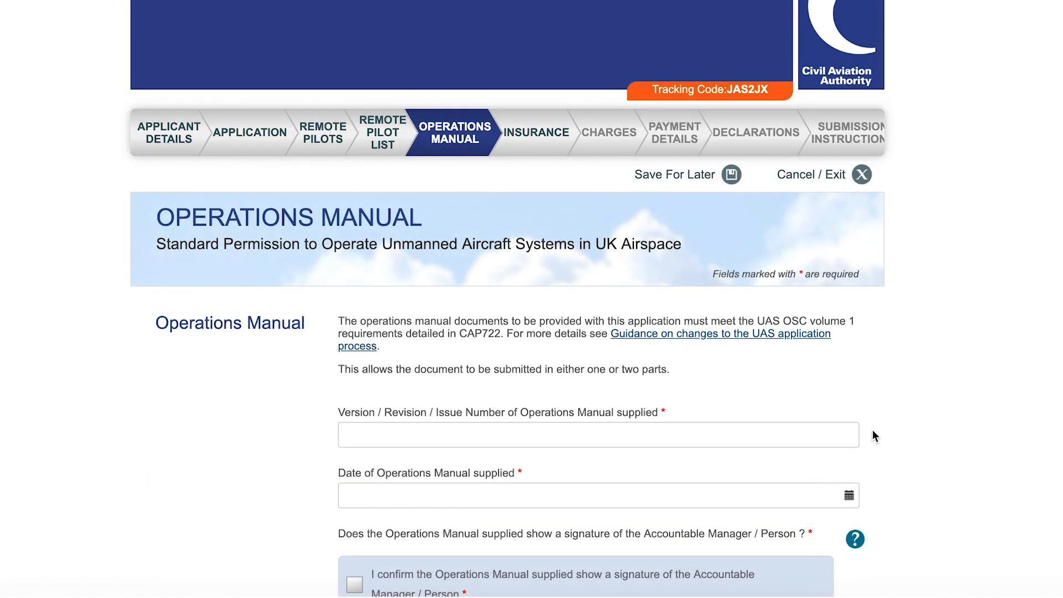
Enter Operations Manual version 1.0 and set the manual's date to 05 Sep 2019.
scroll(926, 393, down, 2)
scroll(926, 394, down, 2)
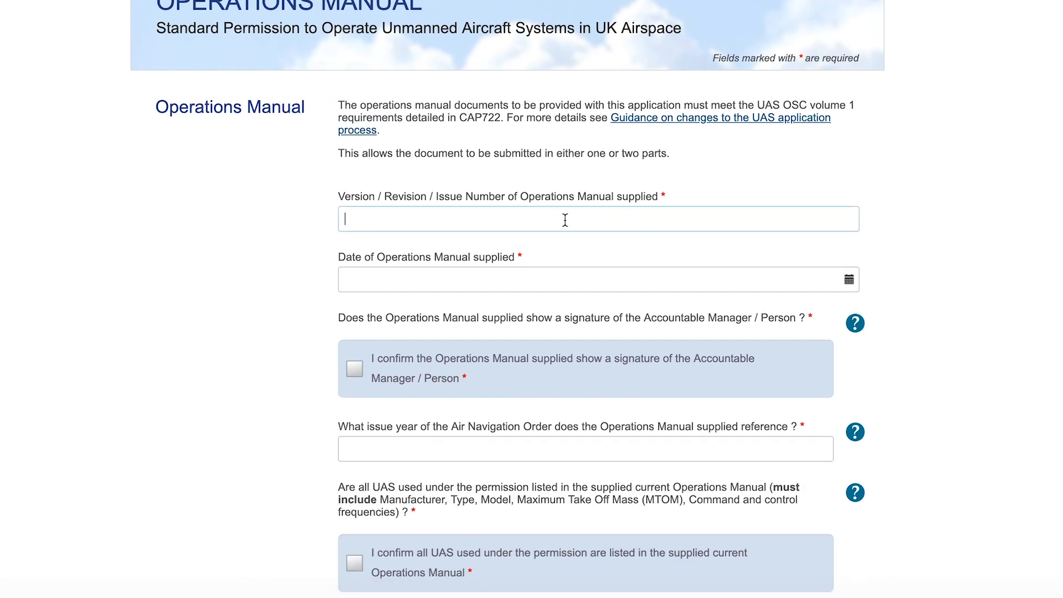
text(1)
scroll(750, 268, down, 3)
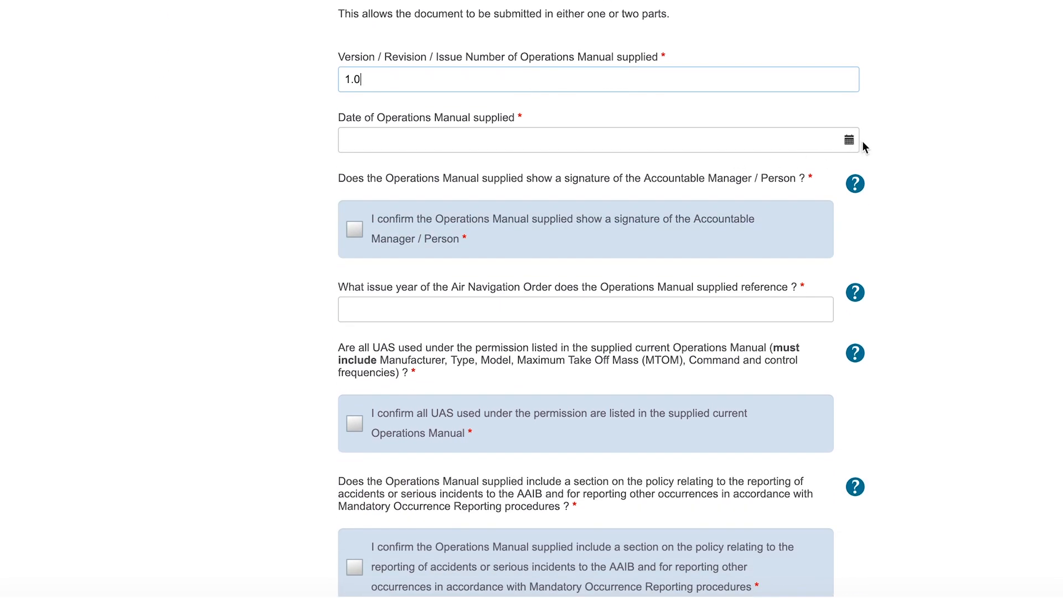
click(850, 140)
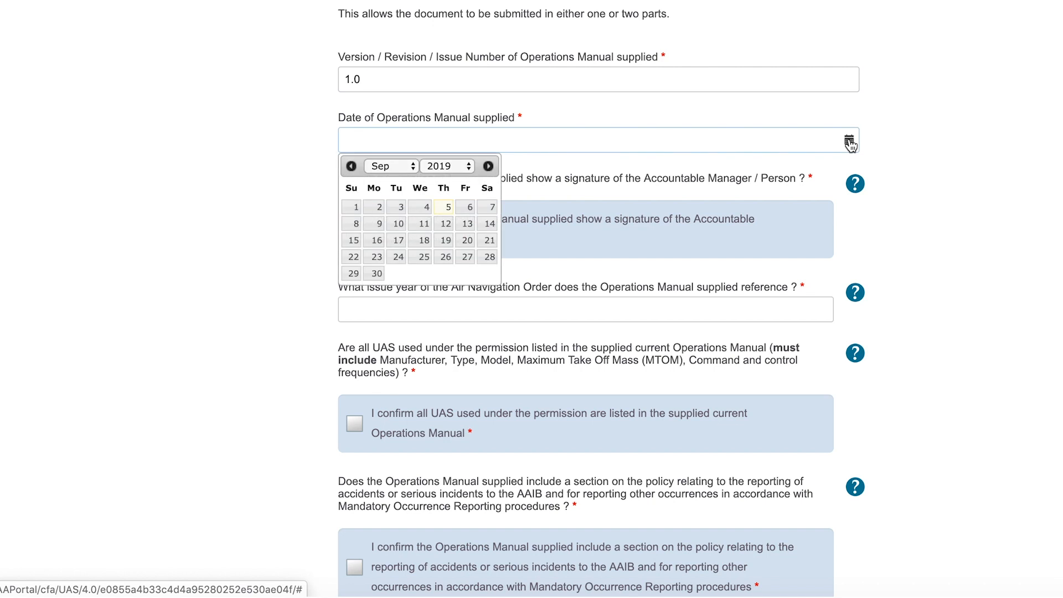
click(451, 210)
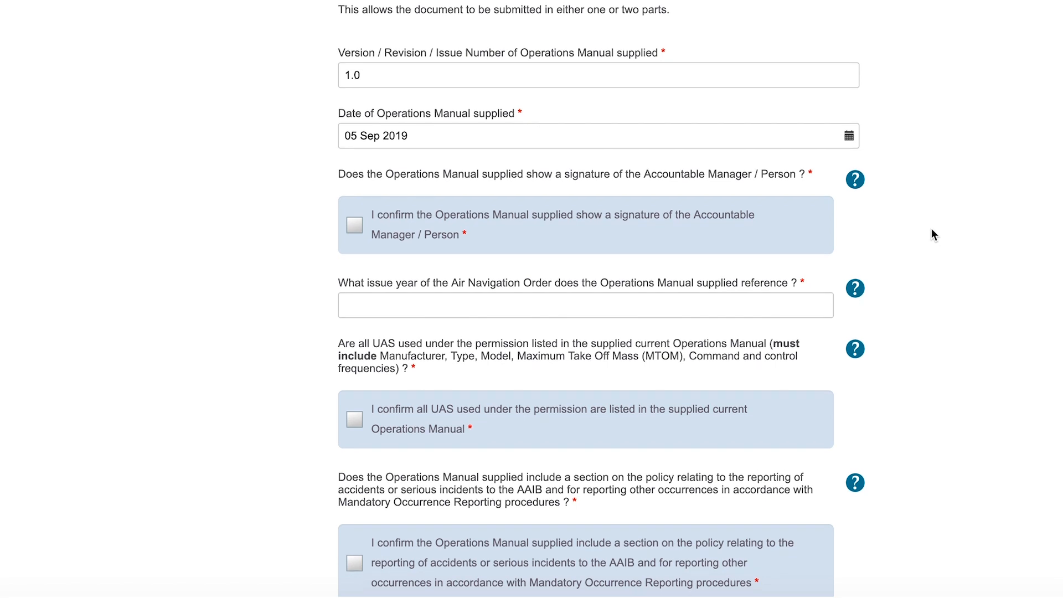
Confirm the manual bears the accountable manager's signature and enter ANO issue year 2019.
scroll(932, 228, down, 1)
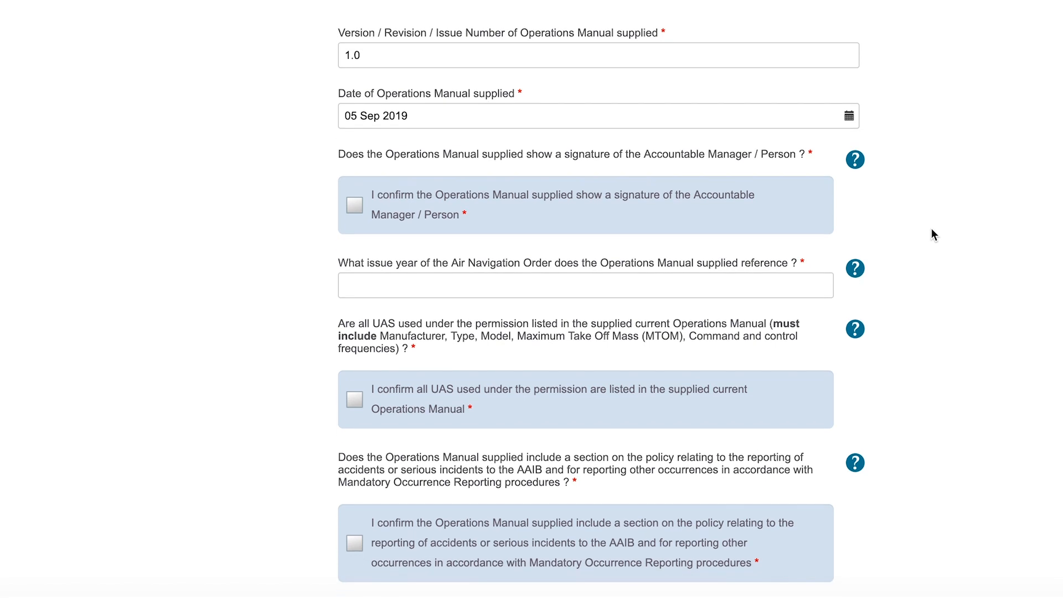
scroll(932, 235, down, 1)
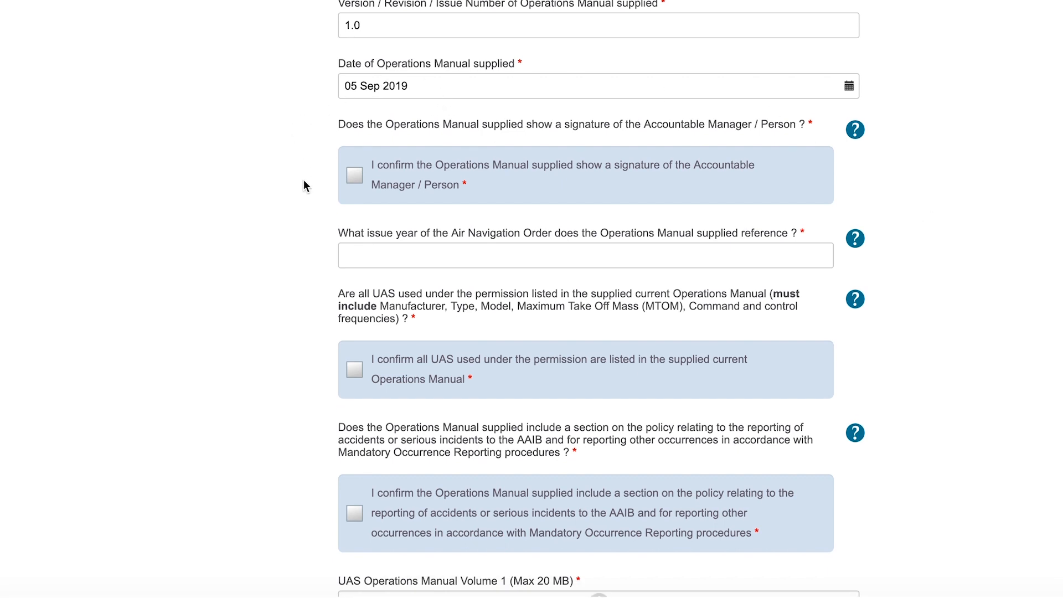
scroll(304, 186, down, 2)
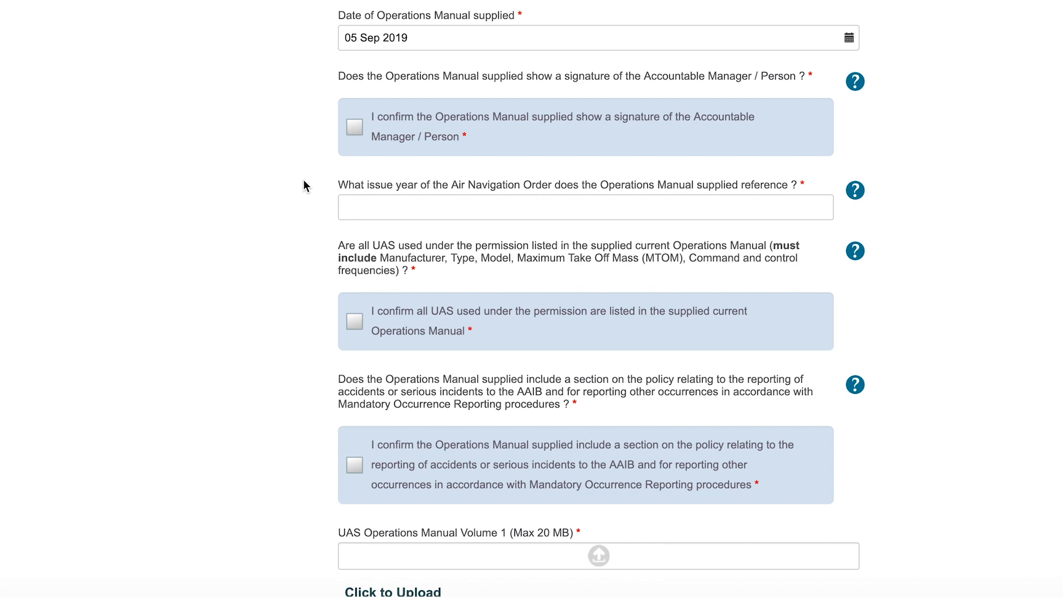
click(405, 131)
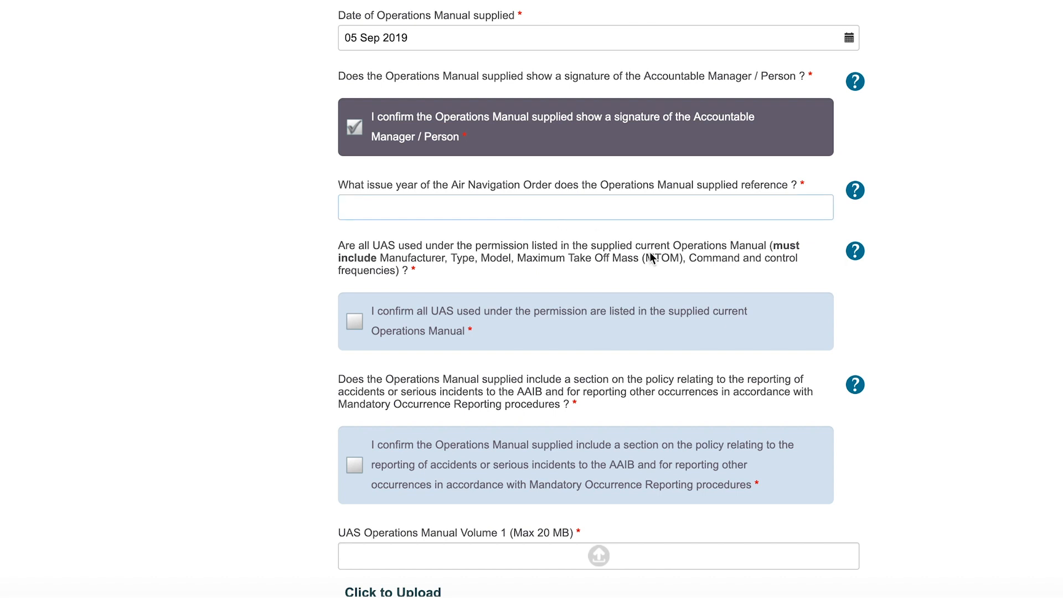
scroll(653, 254, down, 1)
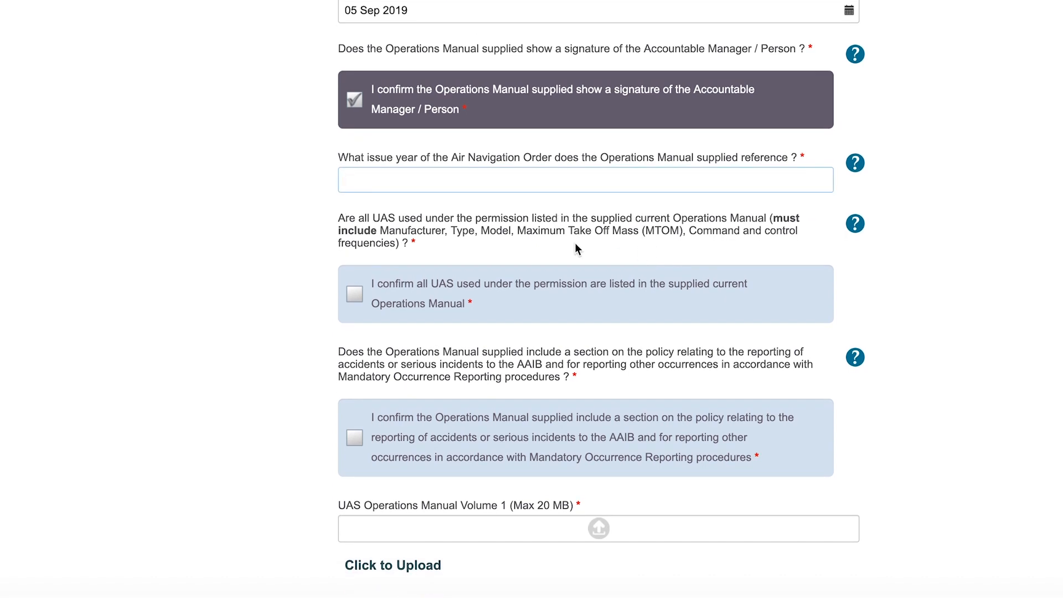
text(201)
Confirm the manual lists all UAS and covers accident and occurrence reporting.
scroll(890, 269, down, 4)
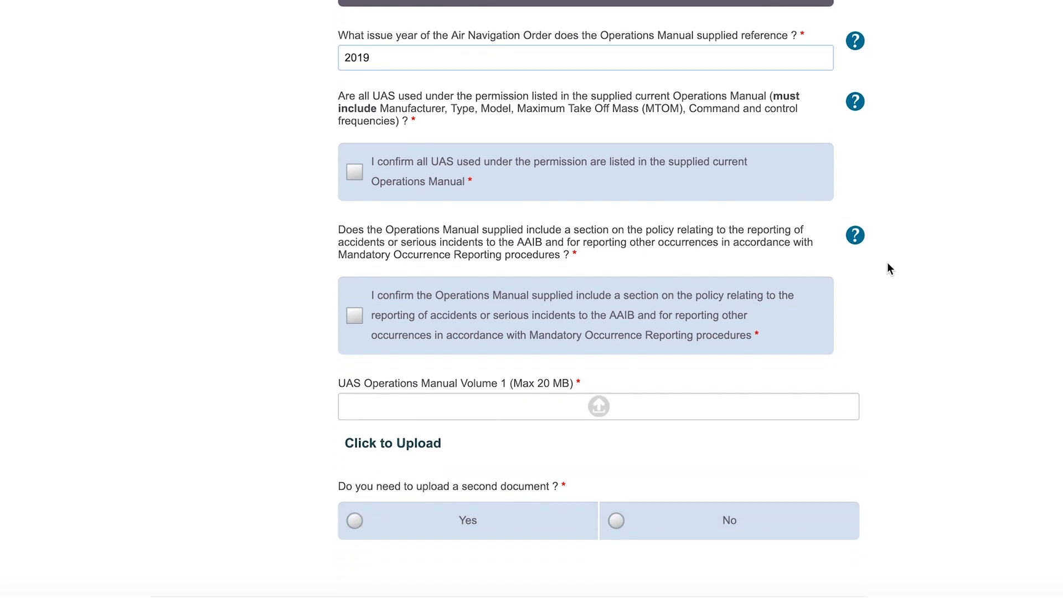
click(567, 183)
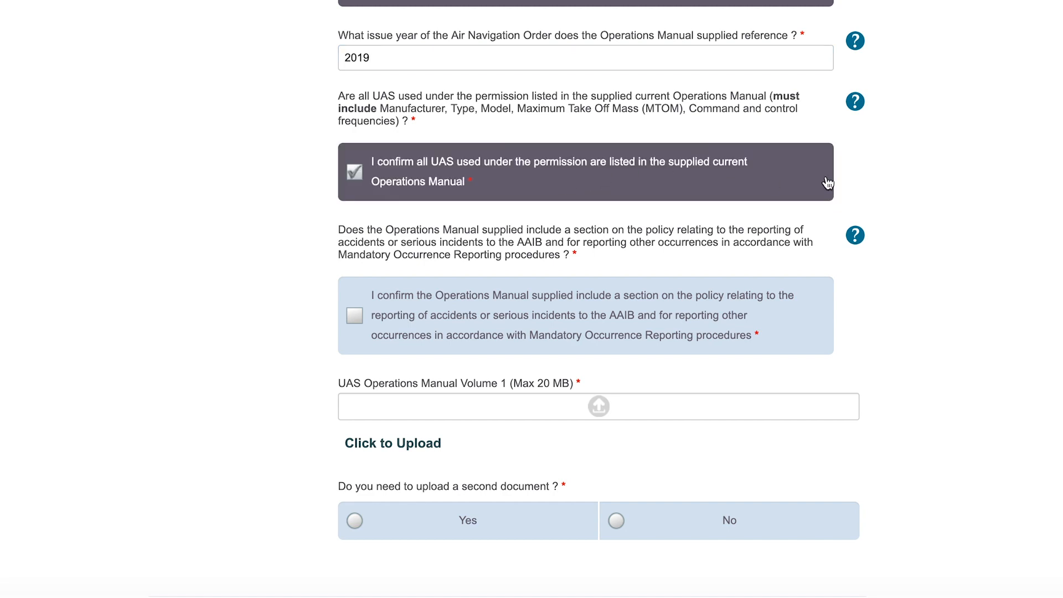
scroll(918, 201, down, 2)
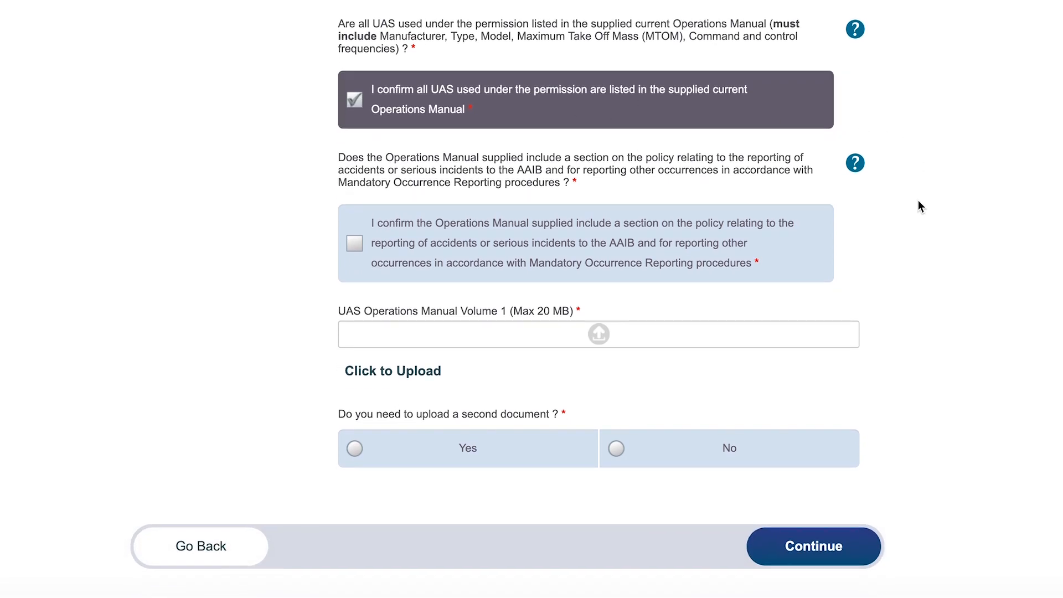
click(650, 252)
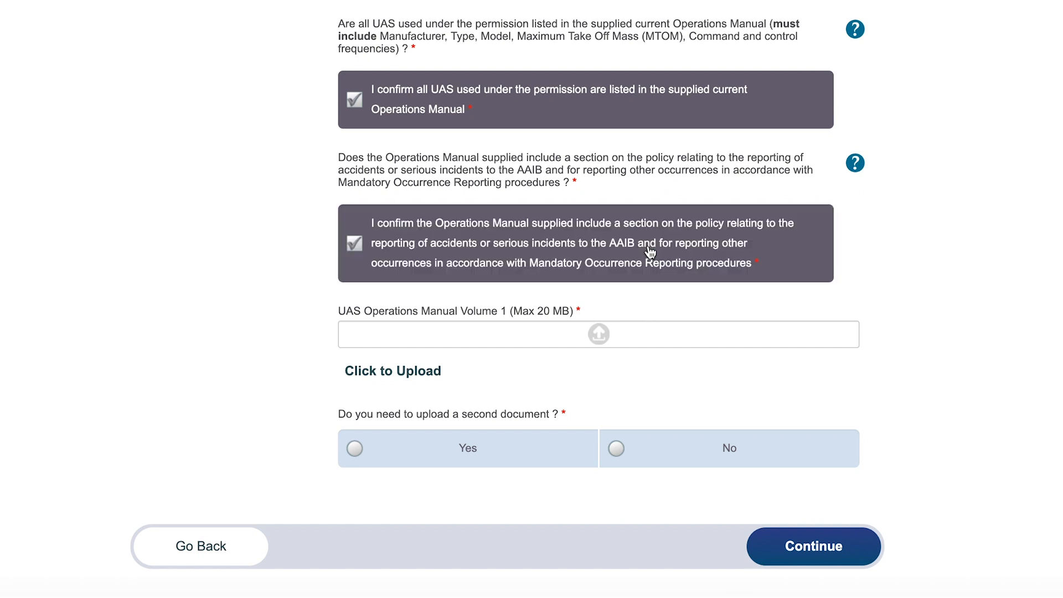
scroll(919, 289, down, 2)
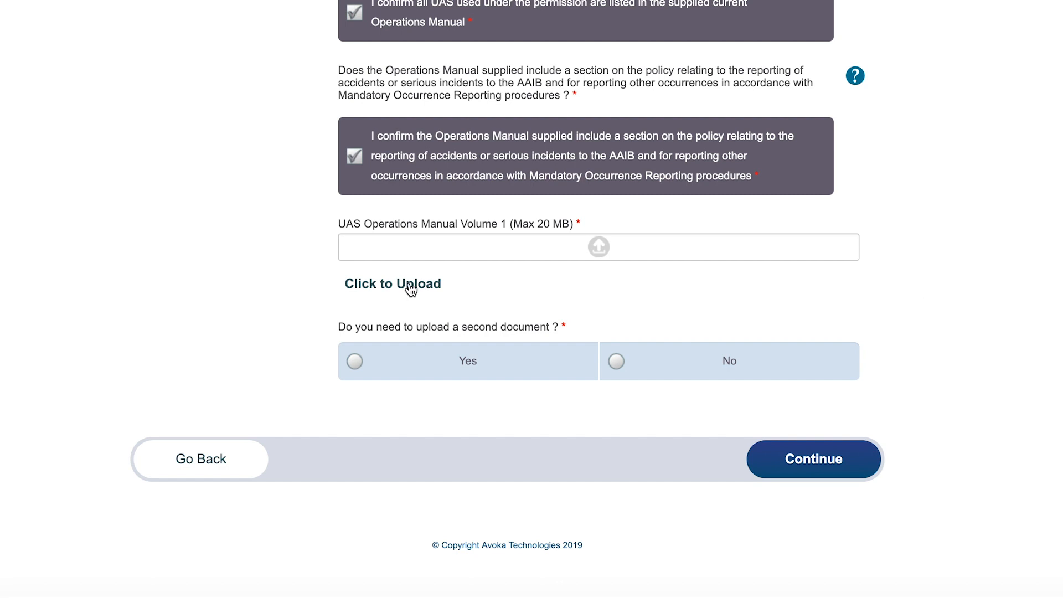
click(411, 287)
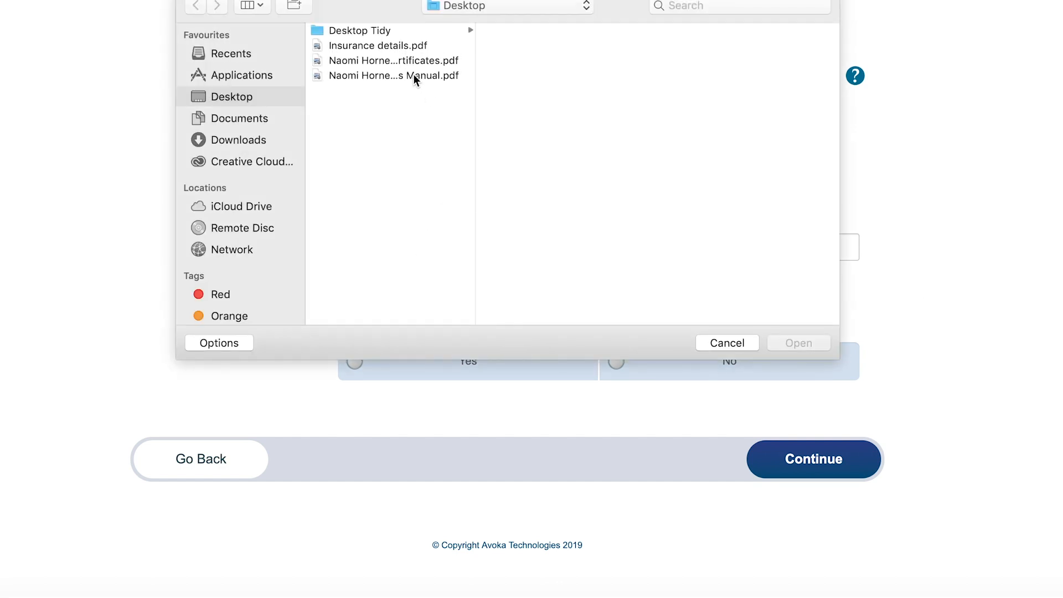
Attach the Operations Manual PDF as Volume 1, answer No to a second document, and continue.
double_click(414, 75)
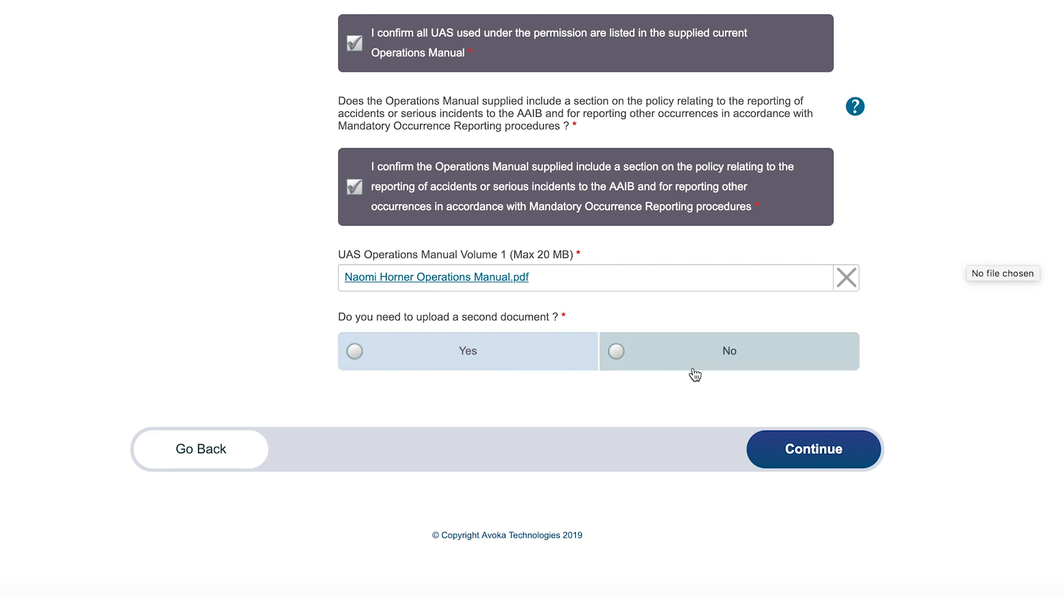
click(702, 357)
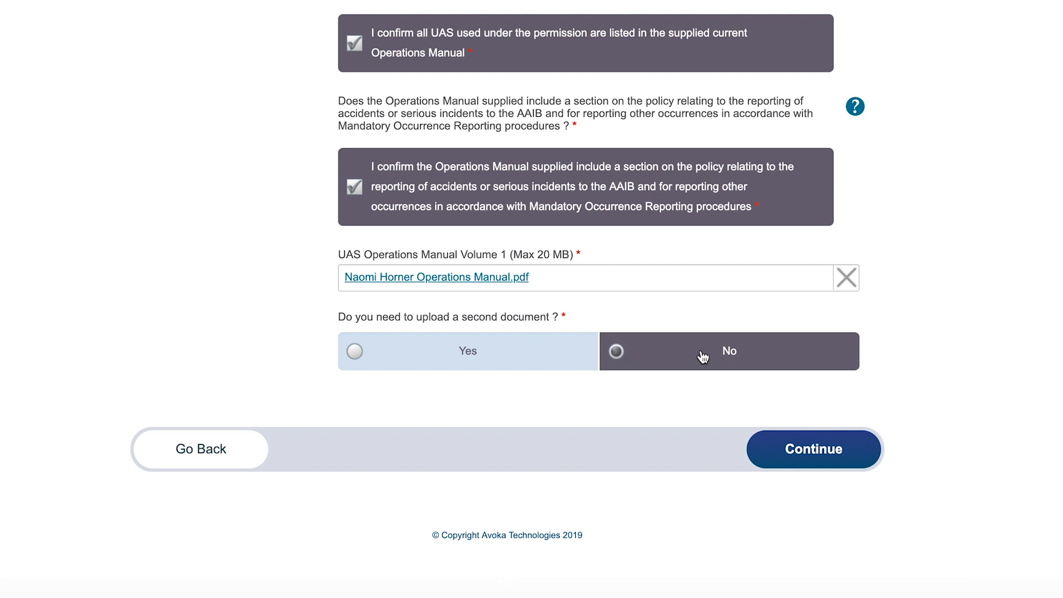
click(824, 451)
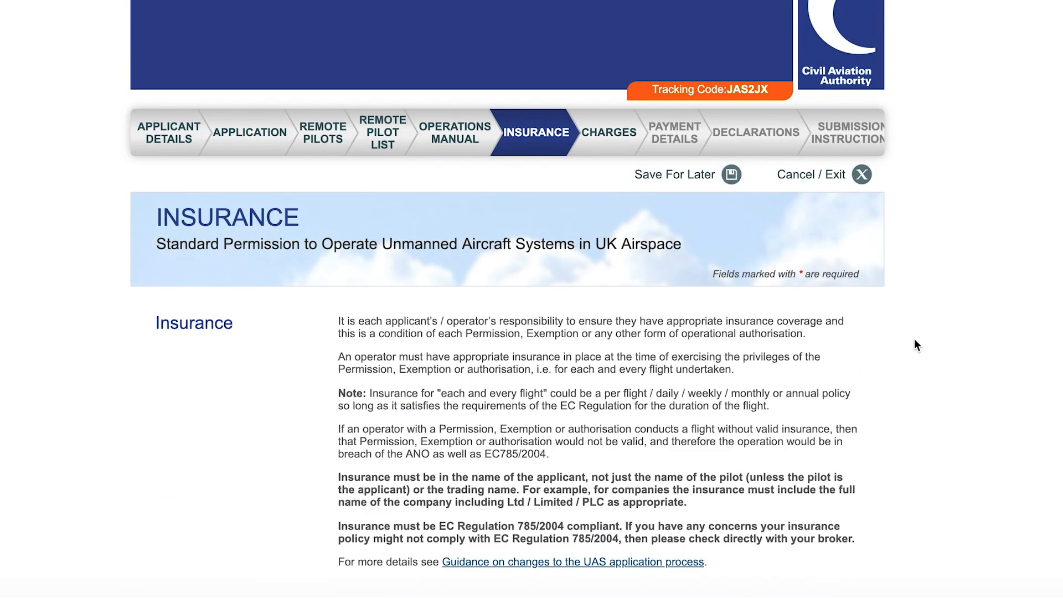
Enter Flock as the insurer and set insurance as arranged on a per-flight-only basis.
scroll(915, 345, down, 4)
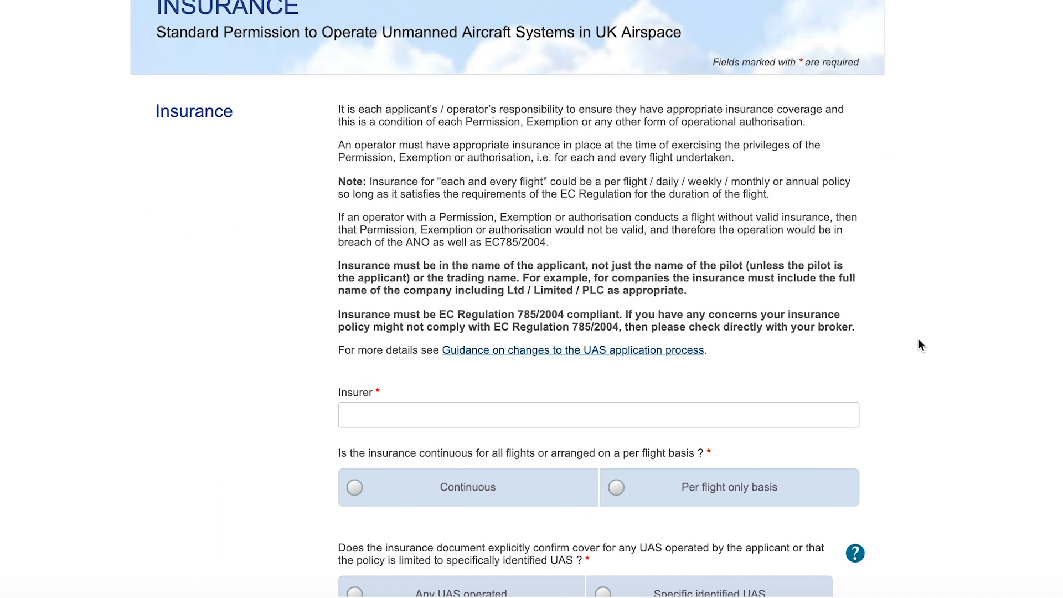
scroll(918, 340, down, 3)
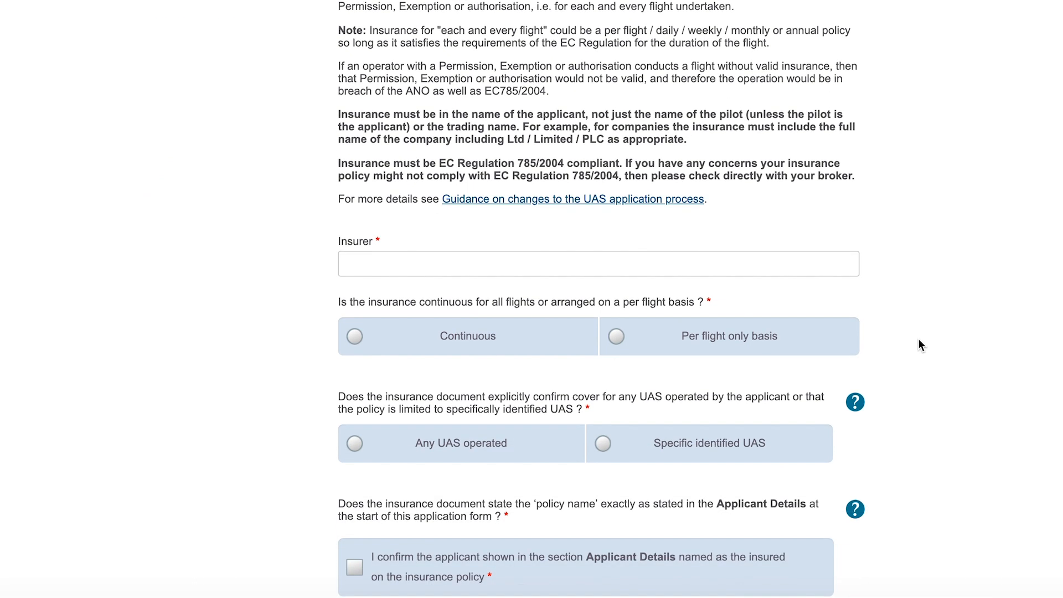
scroll(919, 340, down, 2)
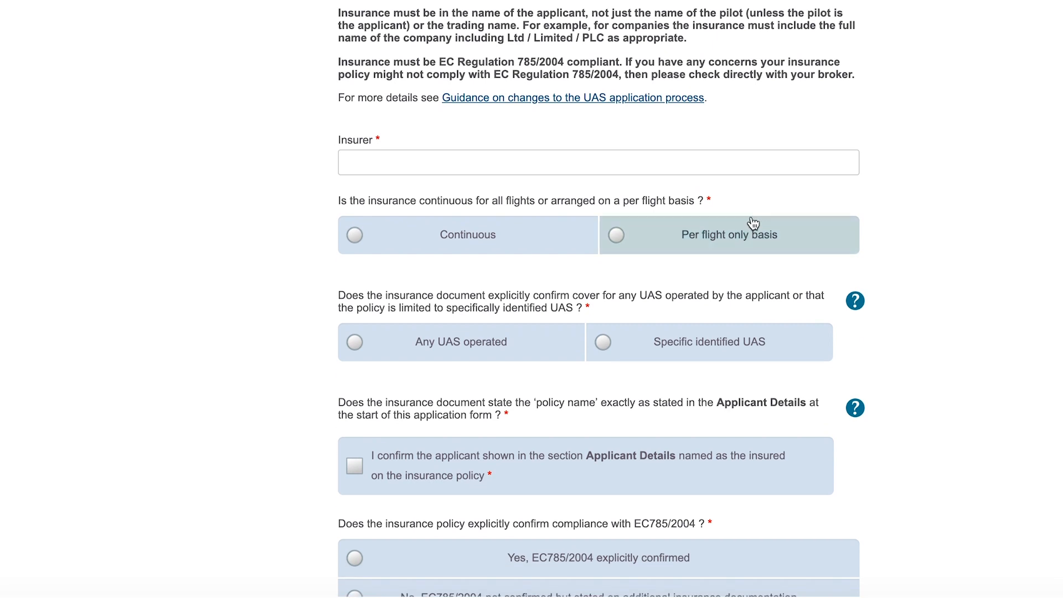
scroll(902, 215, down, 1)
click(570, 122)
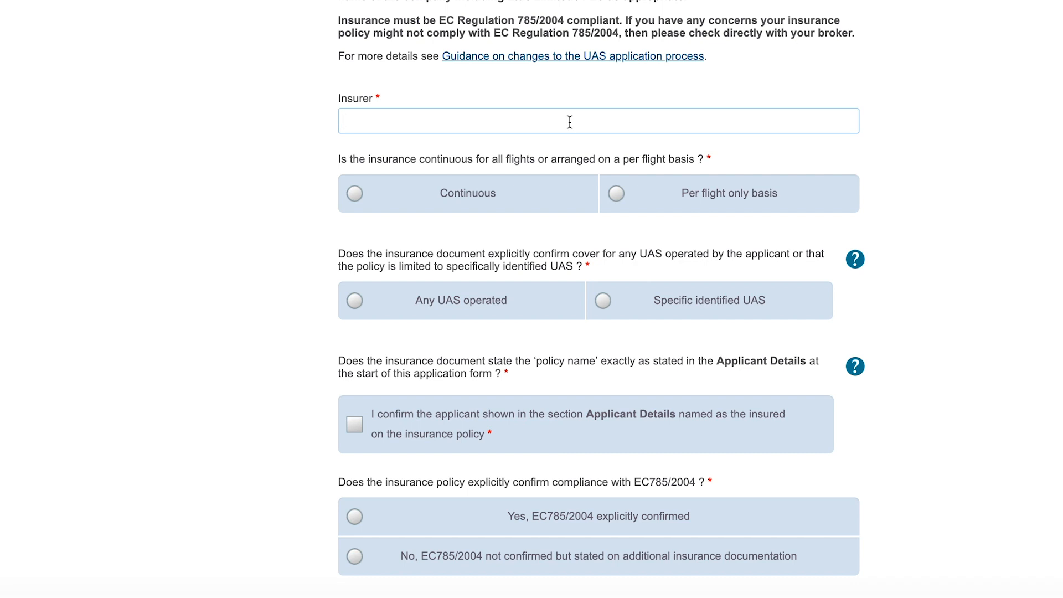
text(ock)
scroll(914, 175, down, 1)
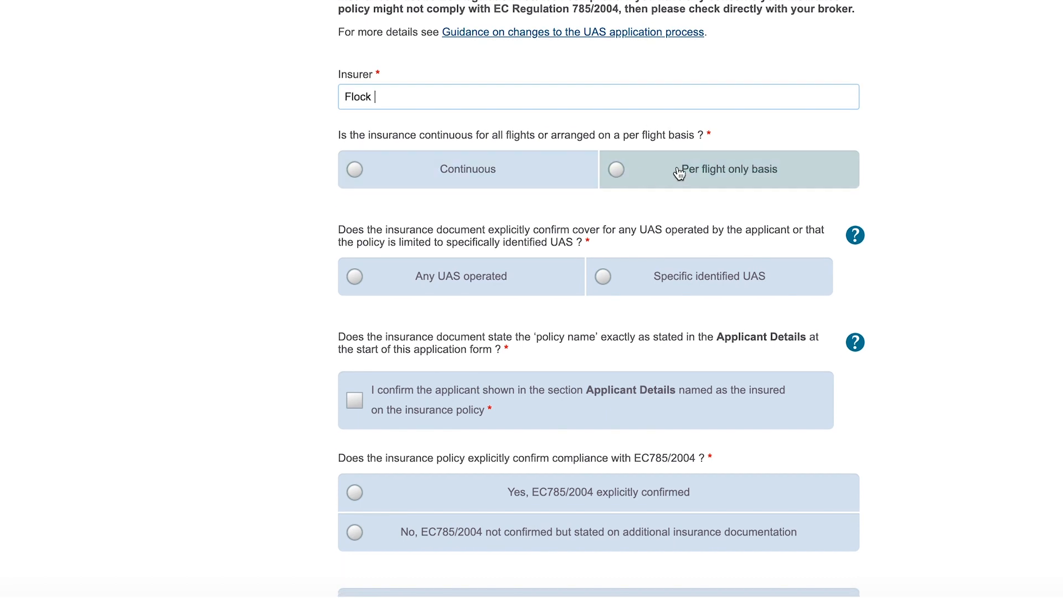
click(699, 175)
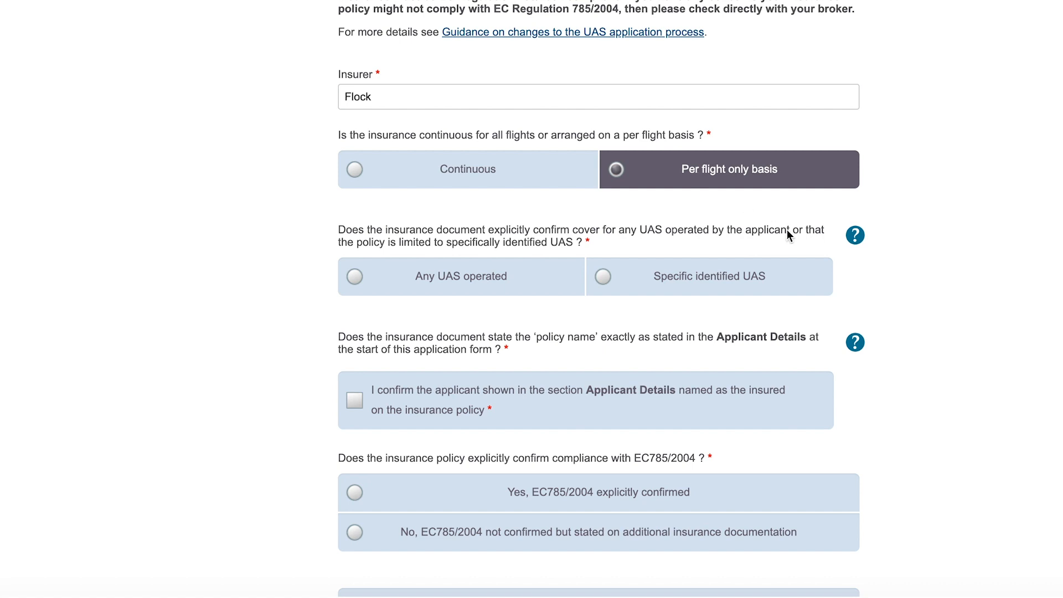
State the policy covers any UAS operated and confirm the applicant is named as insured.
scroll(804, 238, down, 3)
scroll(804, 238, down, 2)
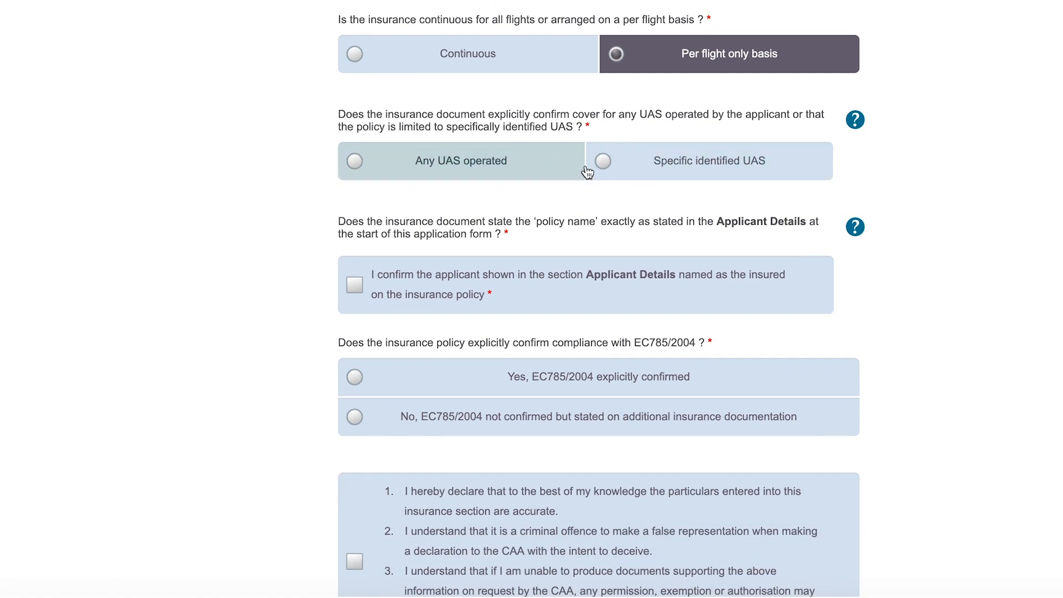
click(518, 173)
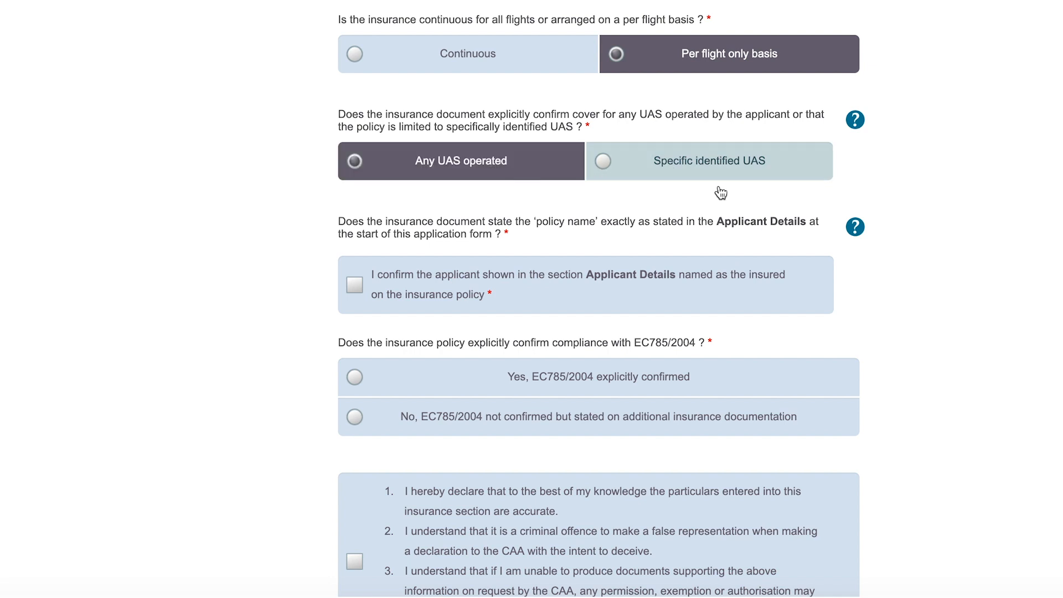
scroll(799, 236, down, 2)
scroll(798, 242, down, 3)
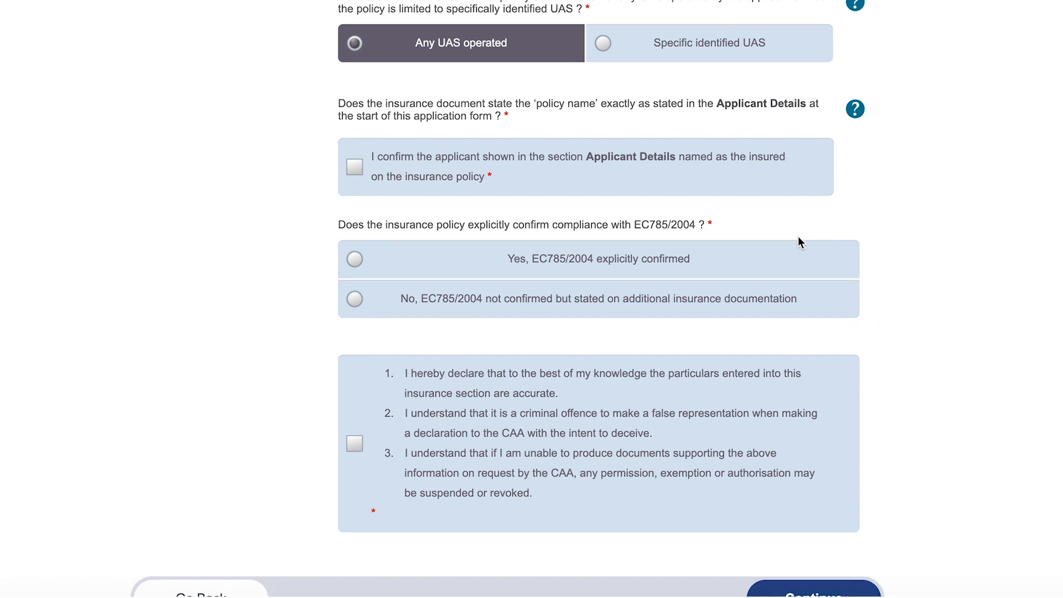
click(548, 142)
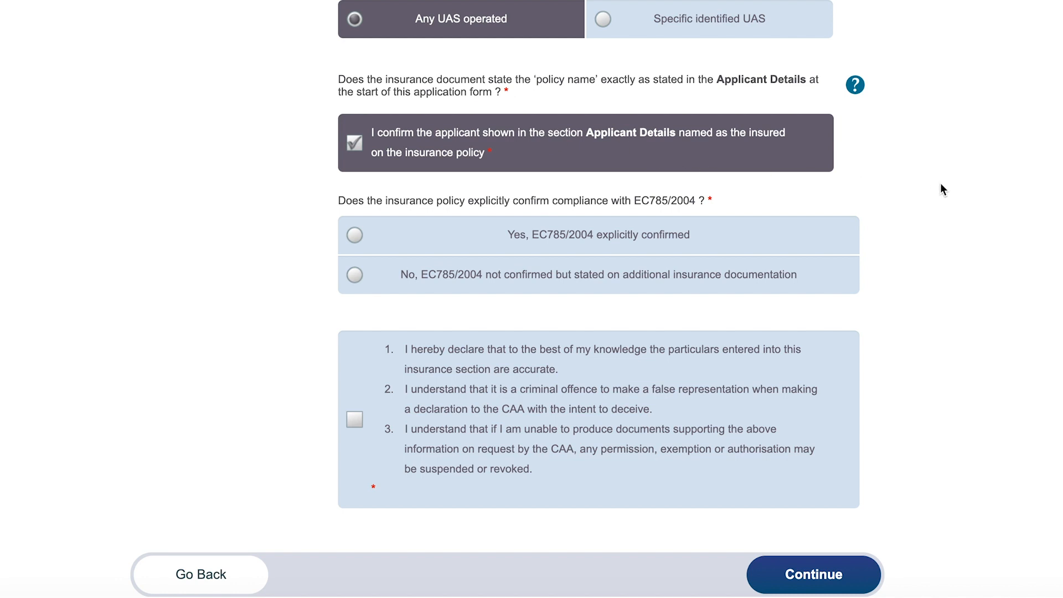
Confirm EC785/2004 compliance, accept the insurance declaration, and continue to the Charges page.
scroll(941, 184, down, 2)
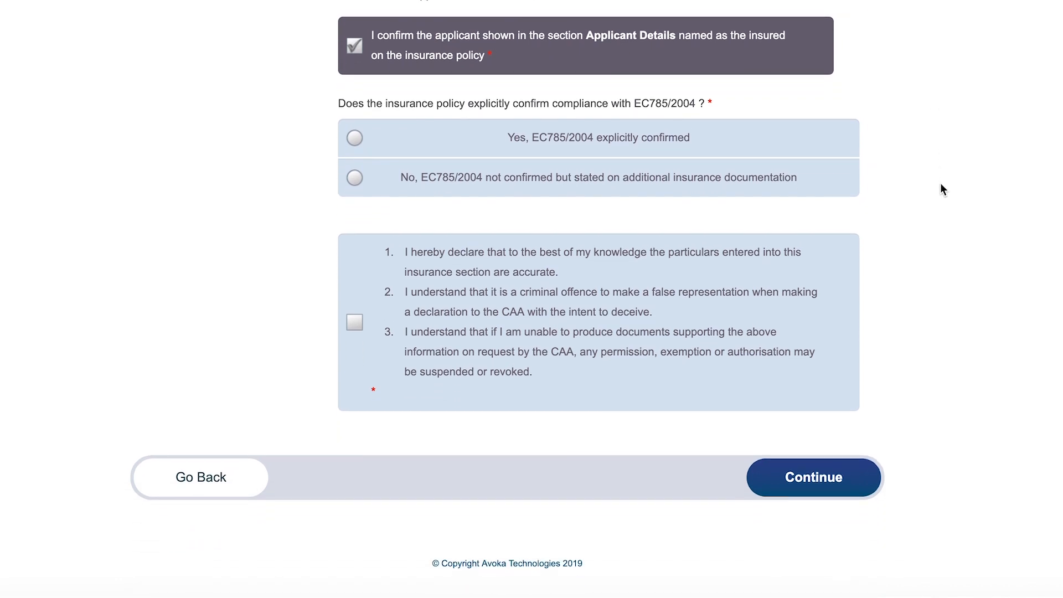
click(502, 136)
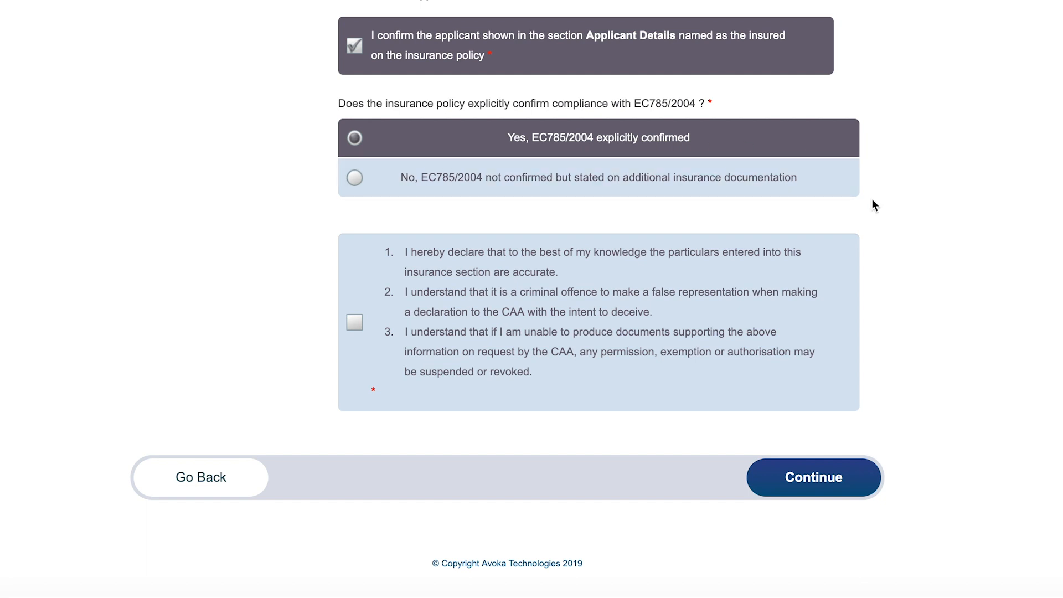
scroll(872, 199, down, 1)
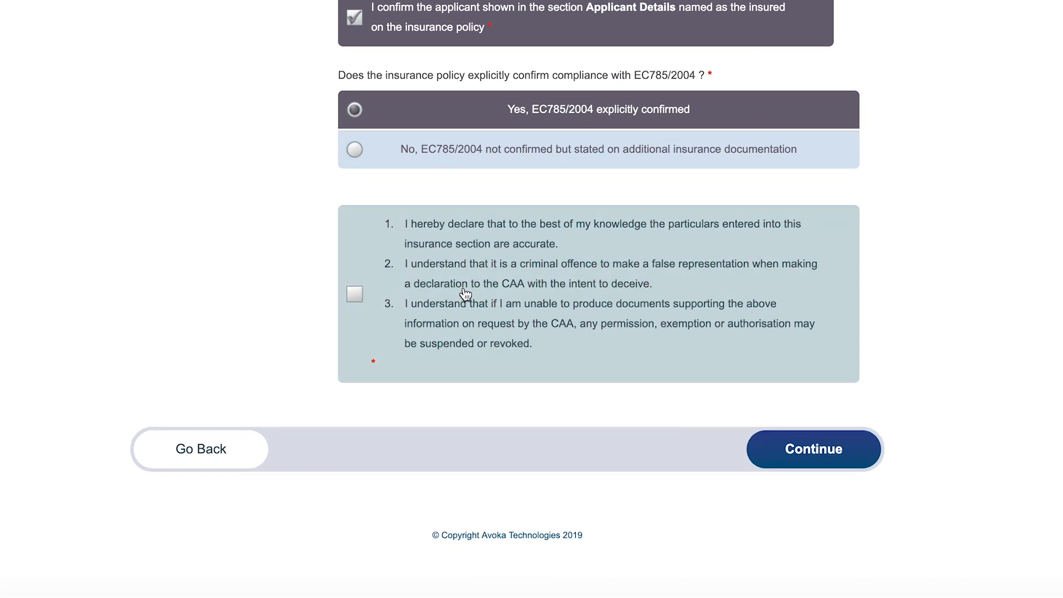
click(465, 294)
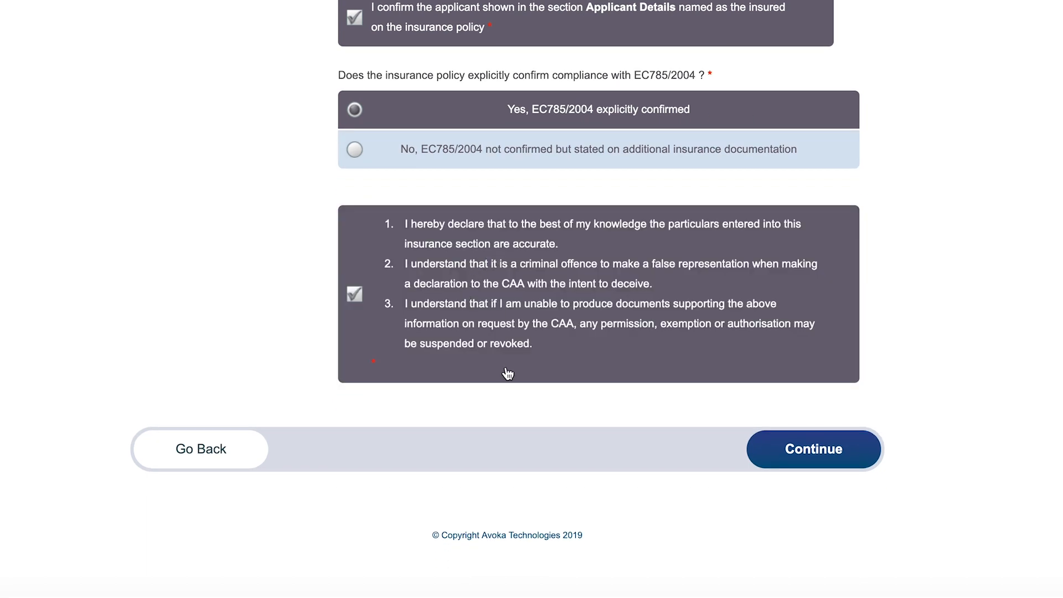
click(809, 472)
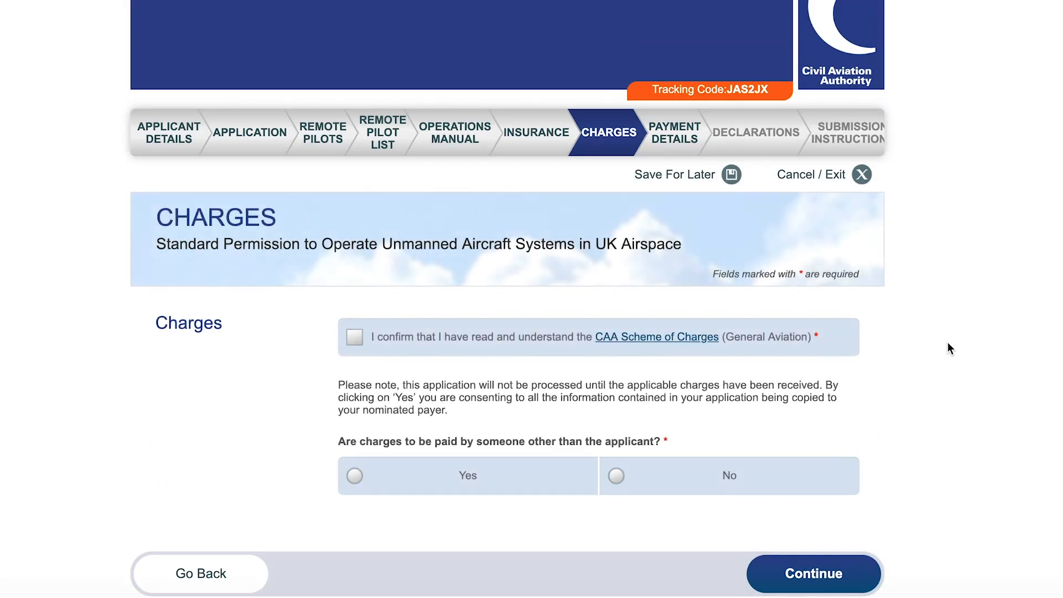
Confirm reading the £253.00 Scheme of Charges, answer No to third-party payment, and continue.
scroll(949, 348, down, 2)
scroll(948, 348, down, 1)
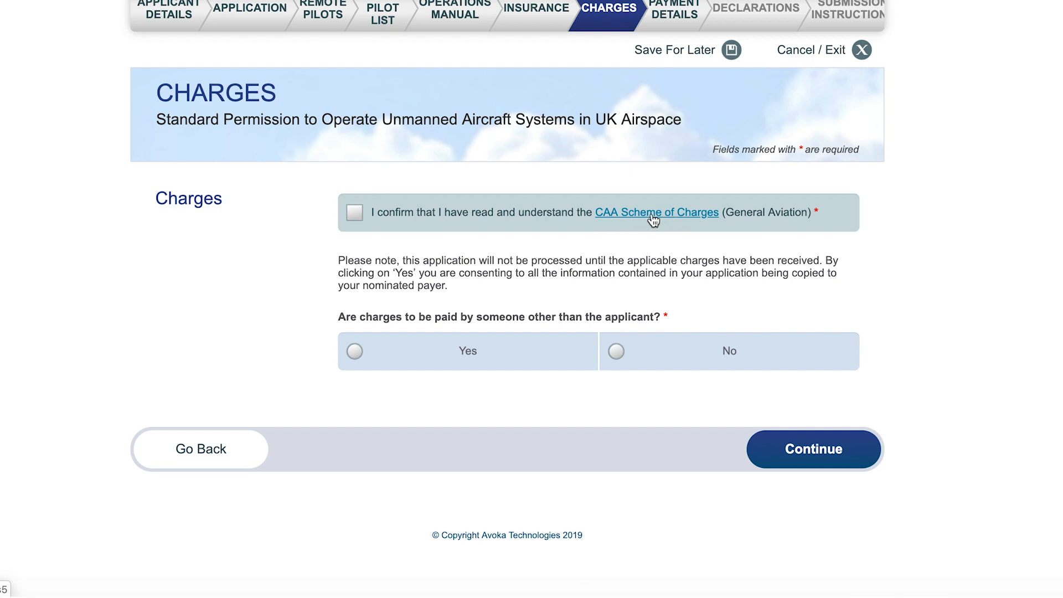
click(430, 221)
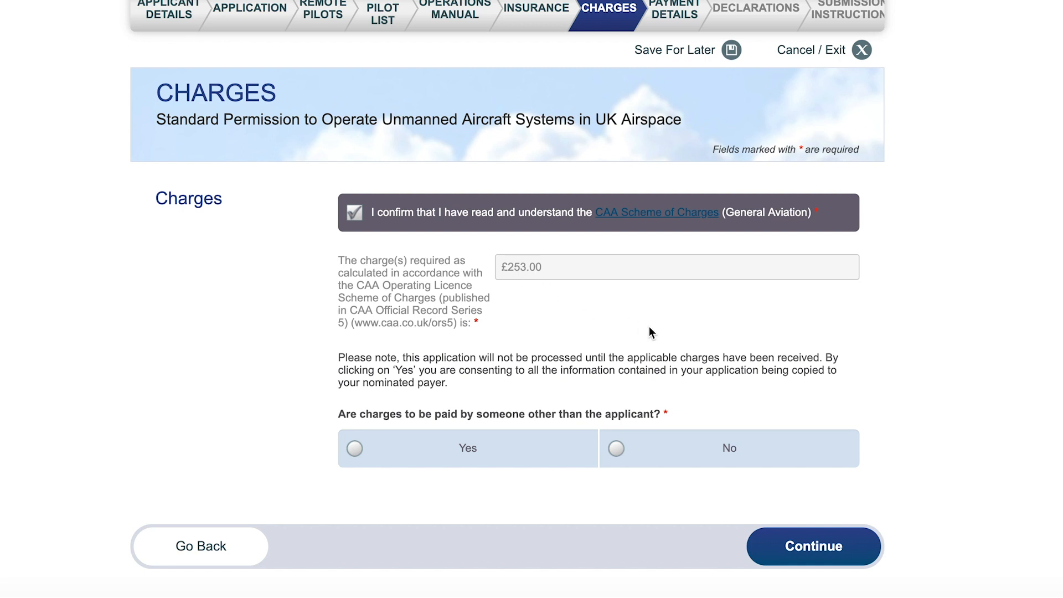
scroll(799, 362, down, 1)
scroll(799, 361, up, 1)
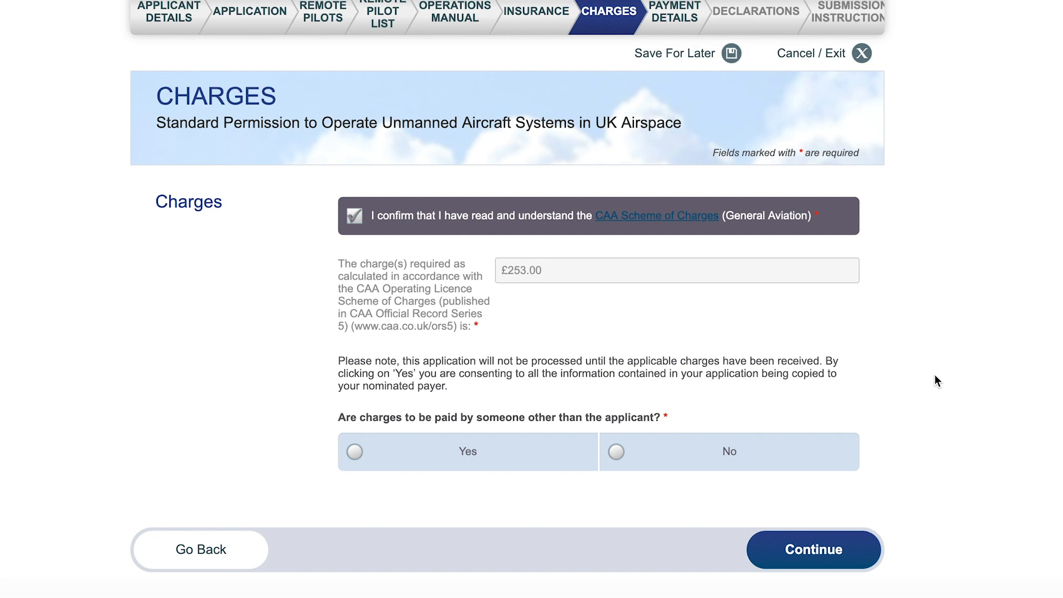
scroll(934, 376, down, 2)
scroll(935, 376, down, 2)
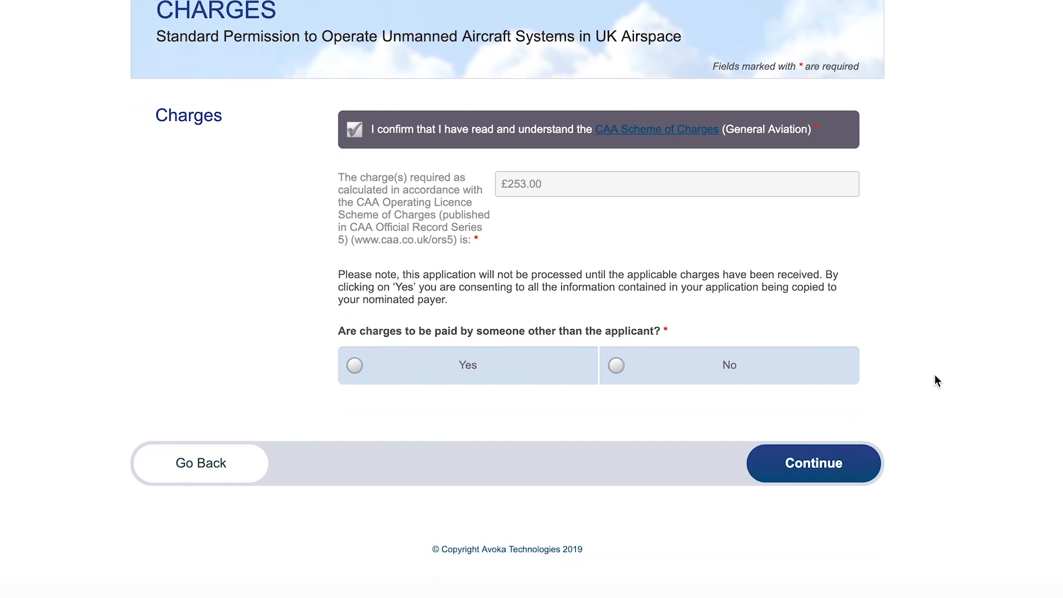
scroll(936, 381, down, 1)
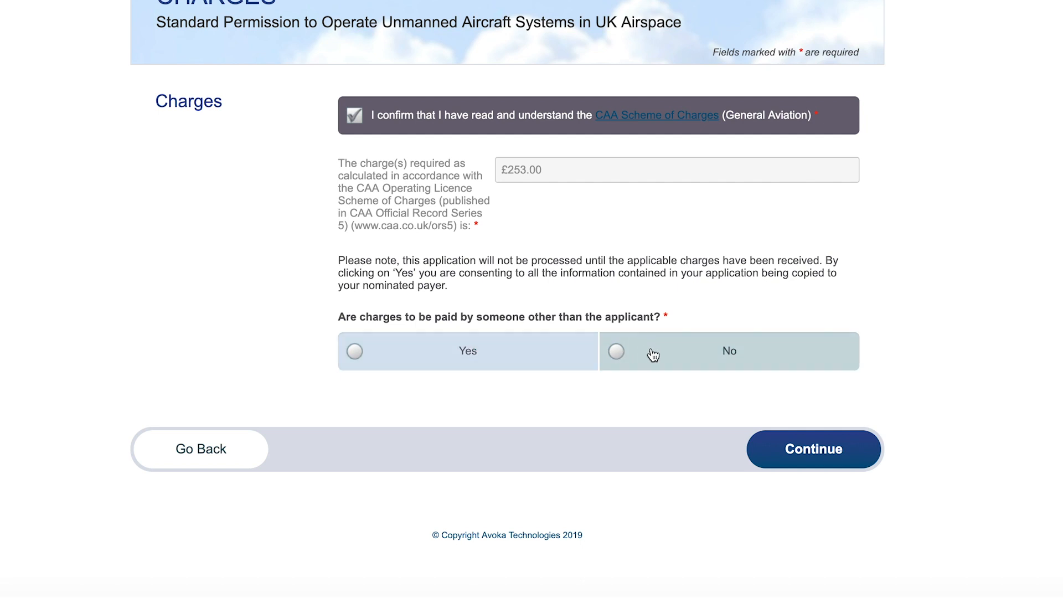
click(662, 359)
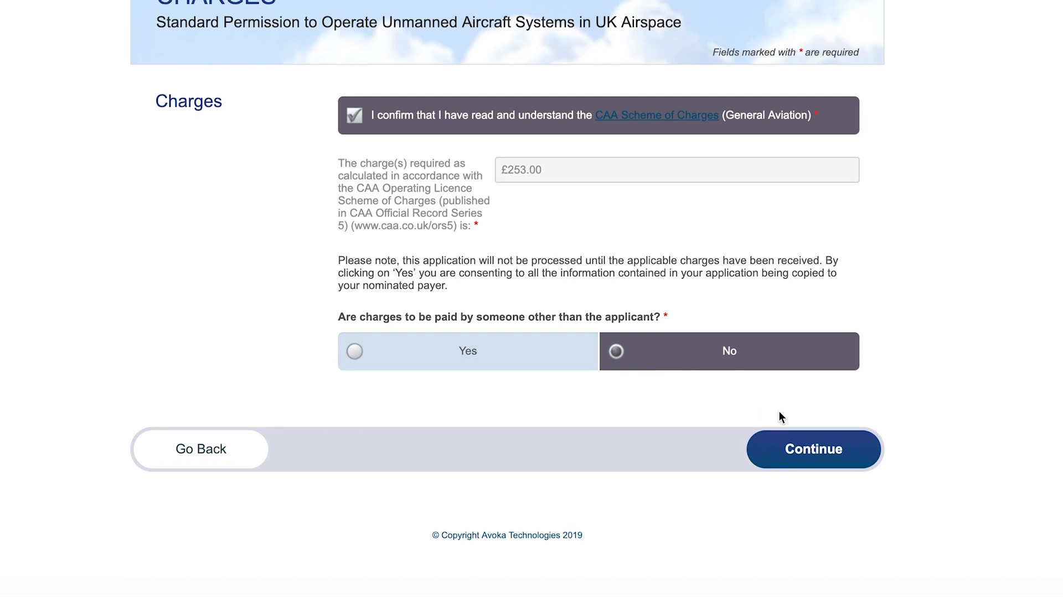
click(825, 453)
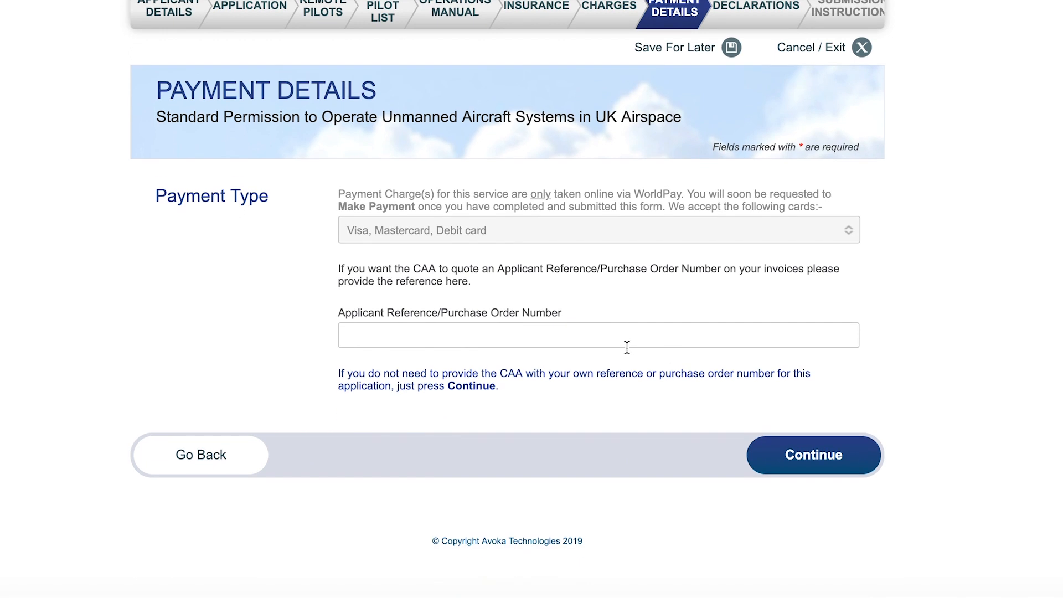
click(604, 336)
click(832, 461)
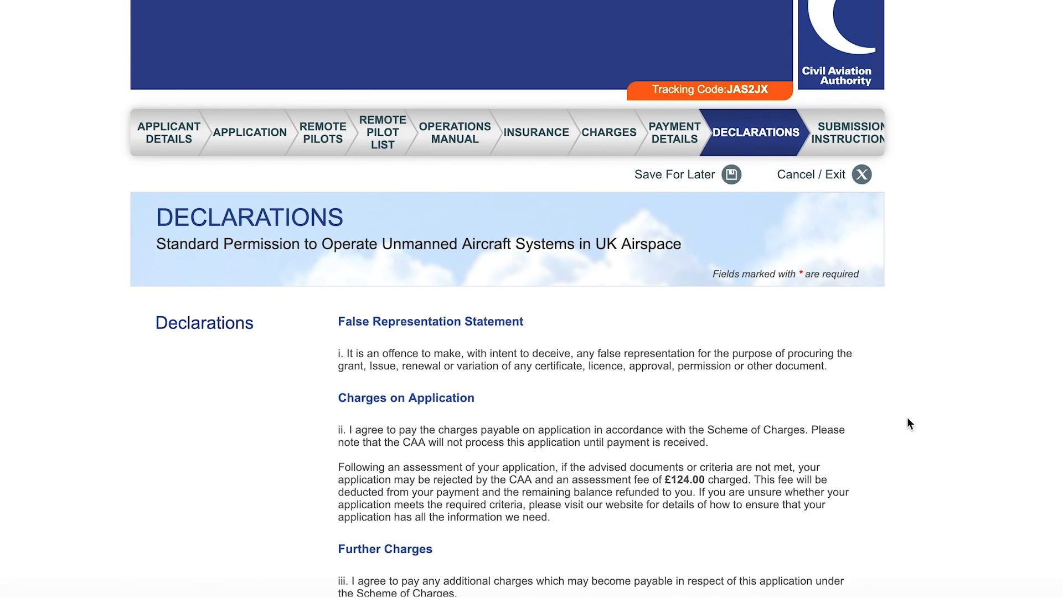
Tick the confirmation for Declarations i–vii and continue to the Submission Instructions page.
scroll(907, 419, down, 3)
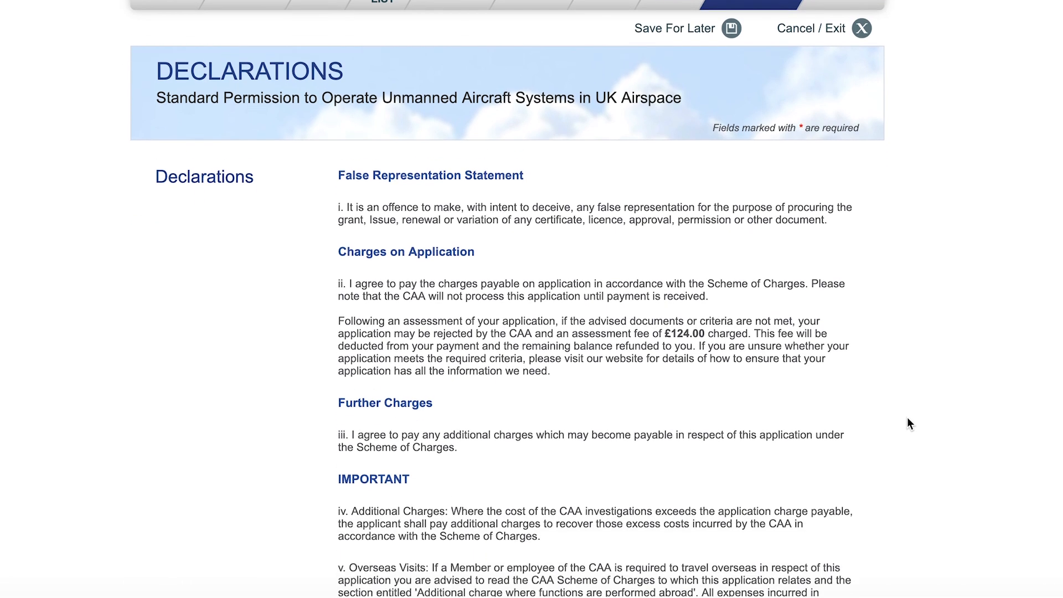
scroll(909, 424, down, 2)
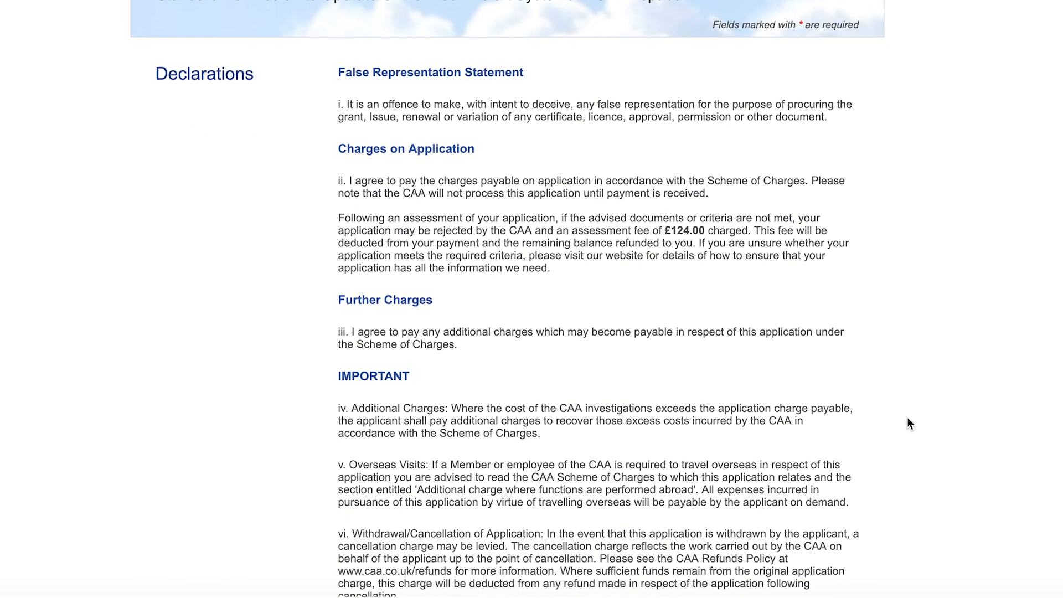
scroll(908, 424, down, 1)
scroll(908, 423, down, 1)
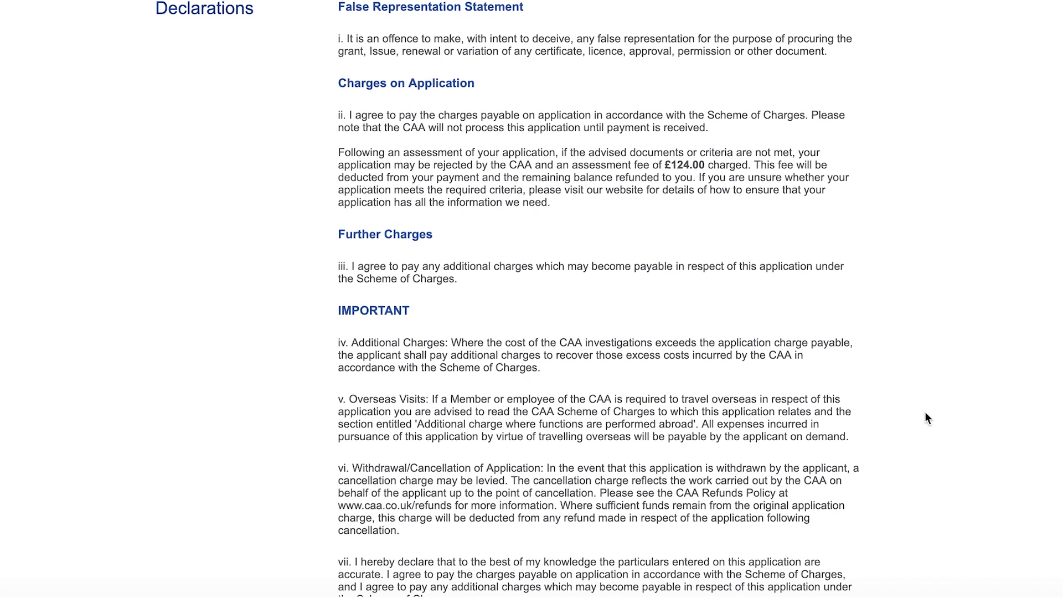
scroll(926, 414, down, 4)
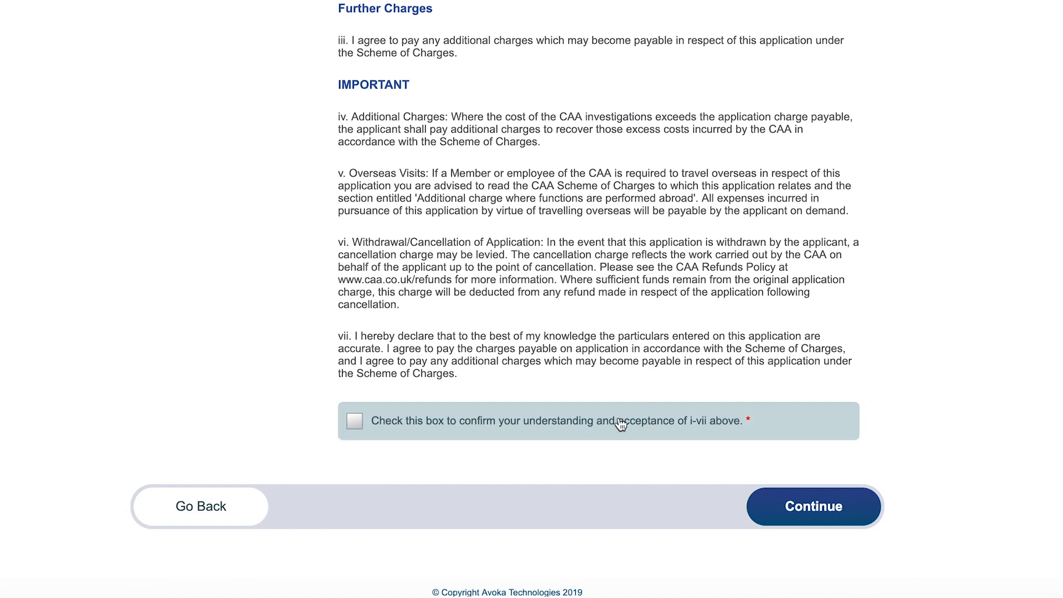
click(531, 429)
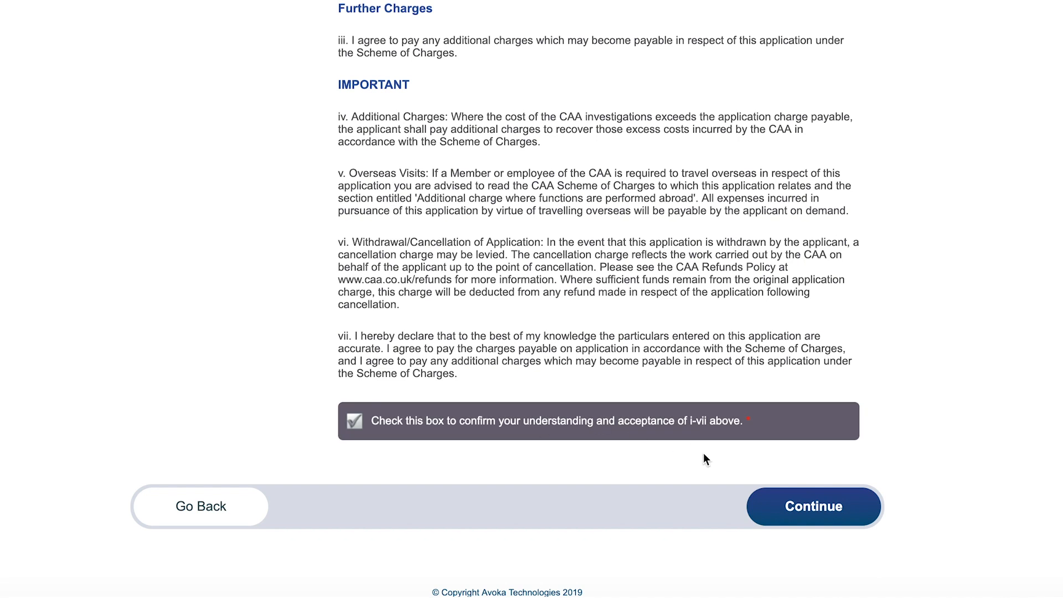
click(818, 512)
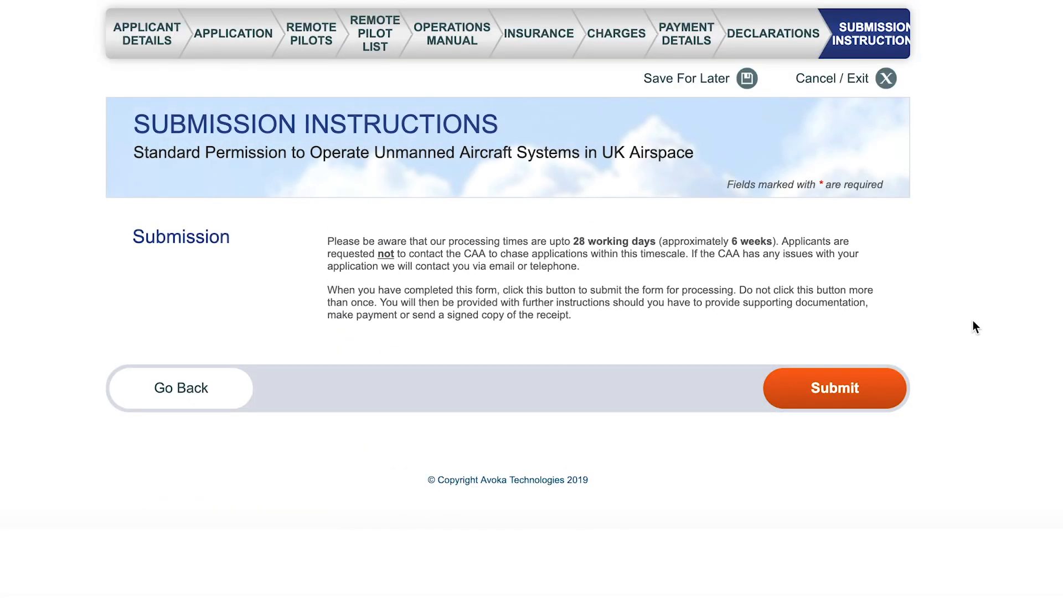